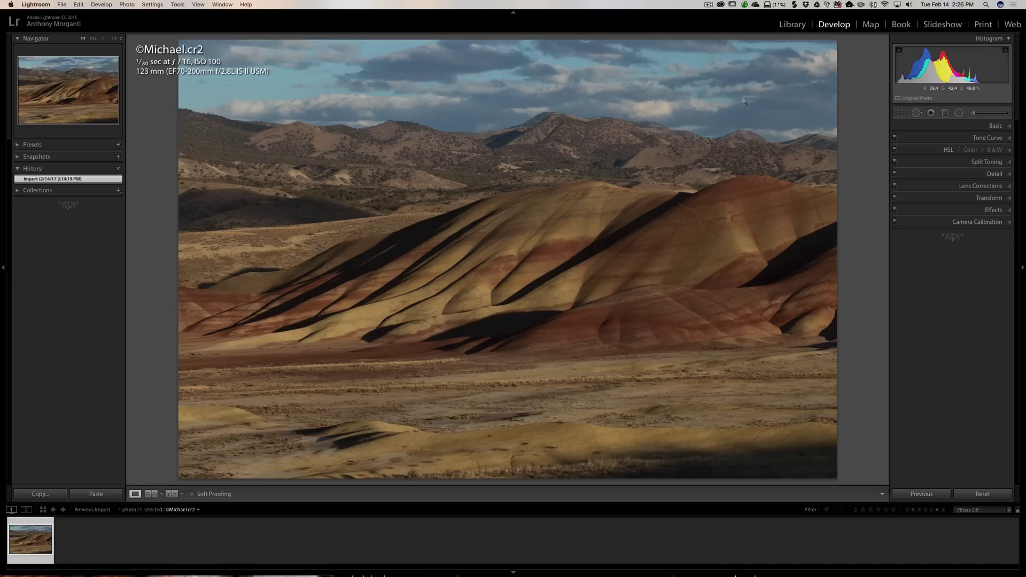
Turn on Remove Chromatic Aberration and Enable Profile Corrections for the photo.
click(981, 186)
click(899, 211)
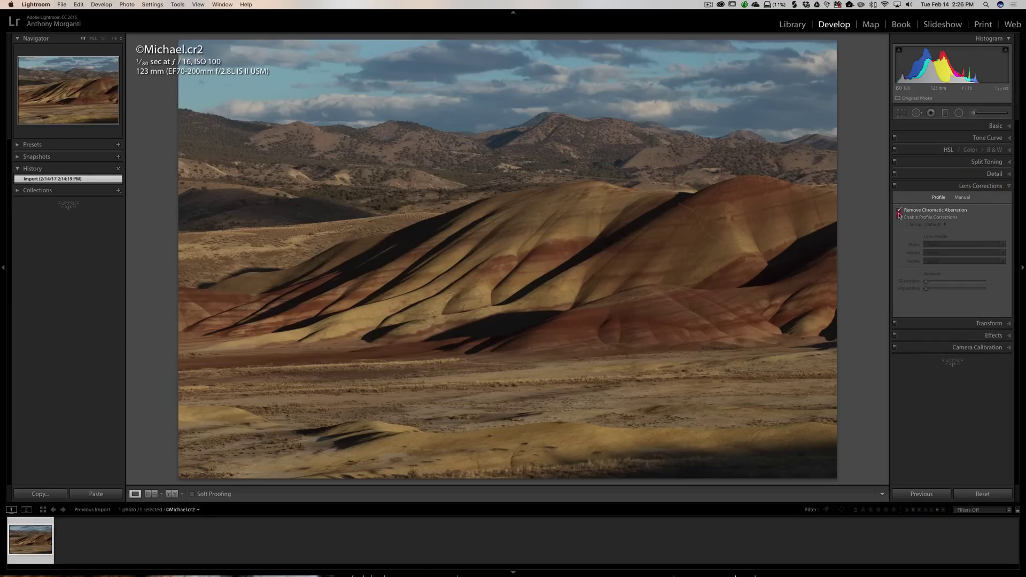
click(899, 217)
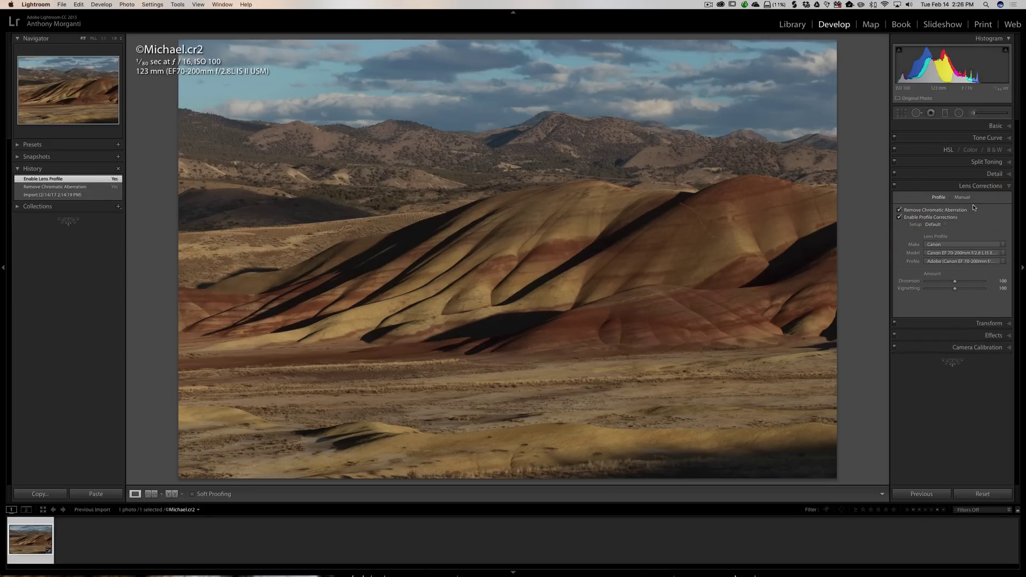
click(966, 187)
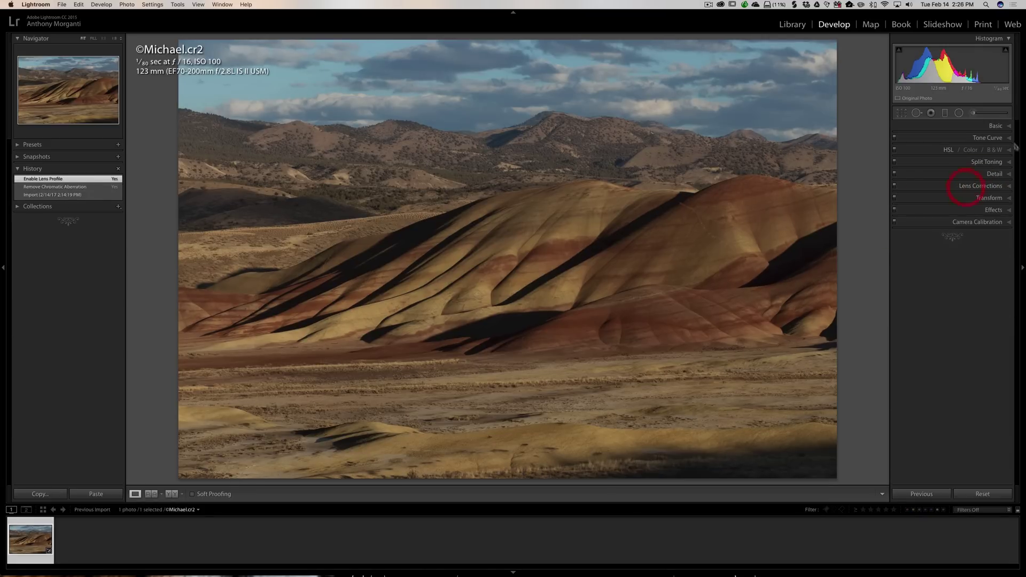
Set the basic adjustments to Highlights -86, Shadows +89 and Vibrance +10.
click(995, 127)
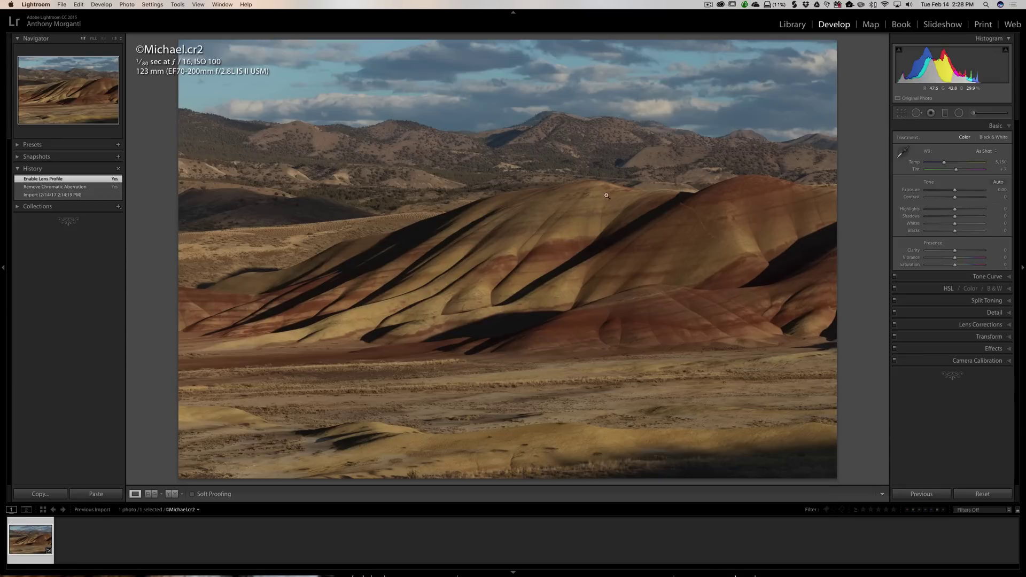
click(901, 113)
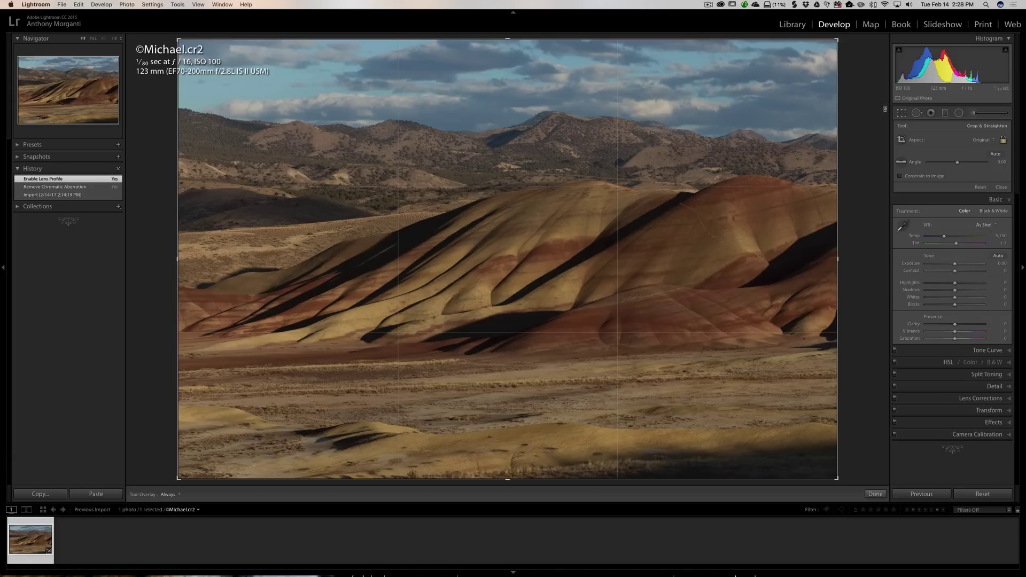
click(901, 113)
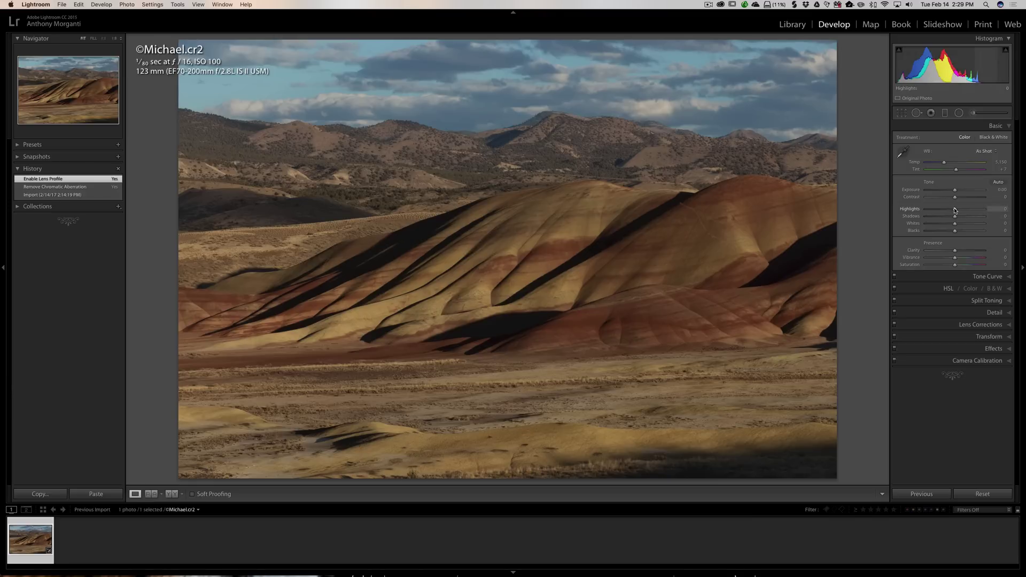
drag(955, 210, 911, 210)
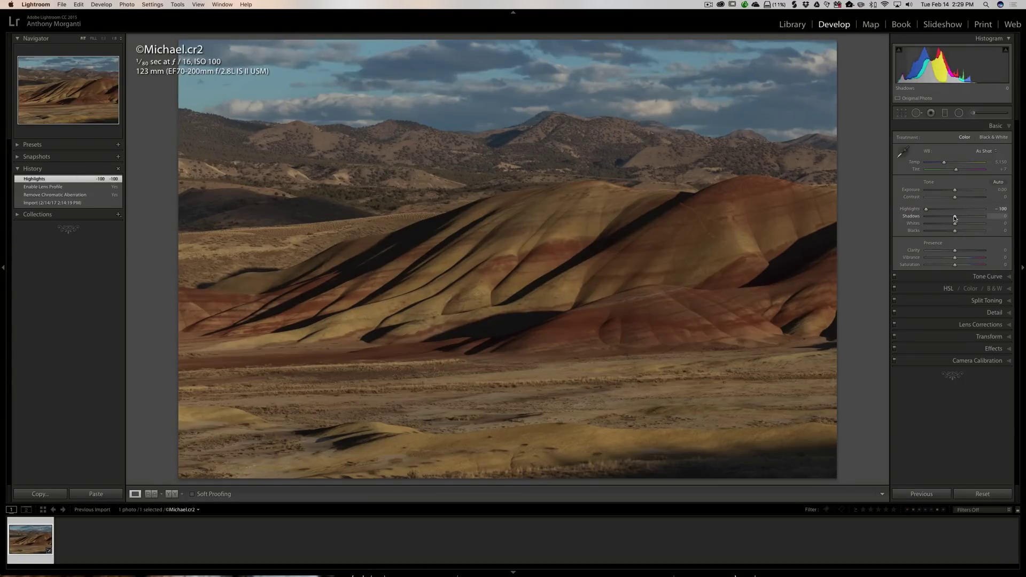
drag(955, 218, 980, 217)
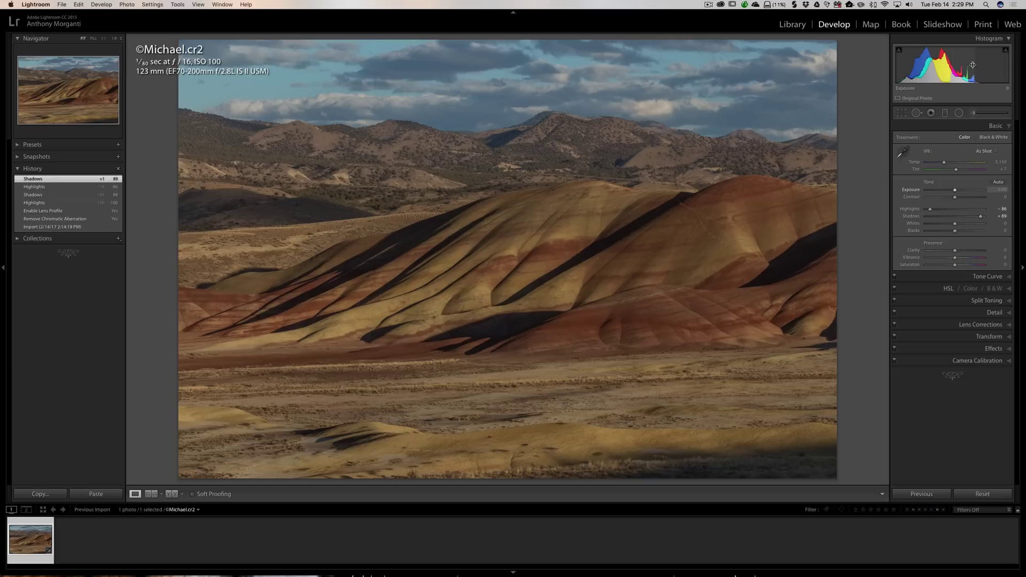
click(1001, 40)
click(1001, 40)
drag(956, 261, 958, 261)
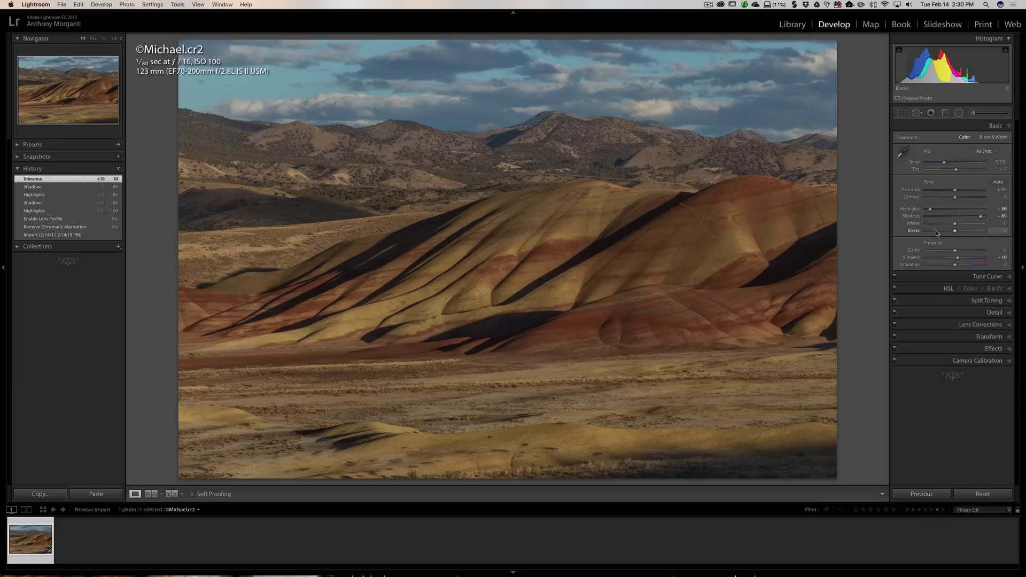
Set the tone curve's point curve to Medium Contrast.
click(980, 277)
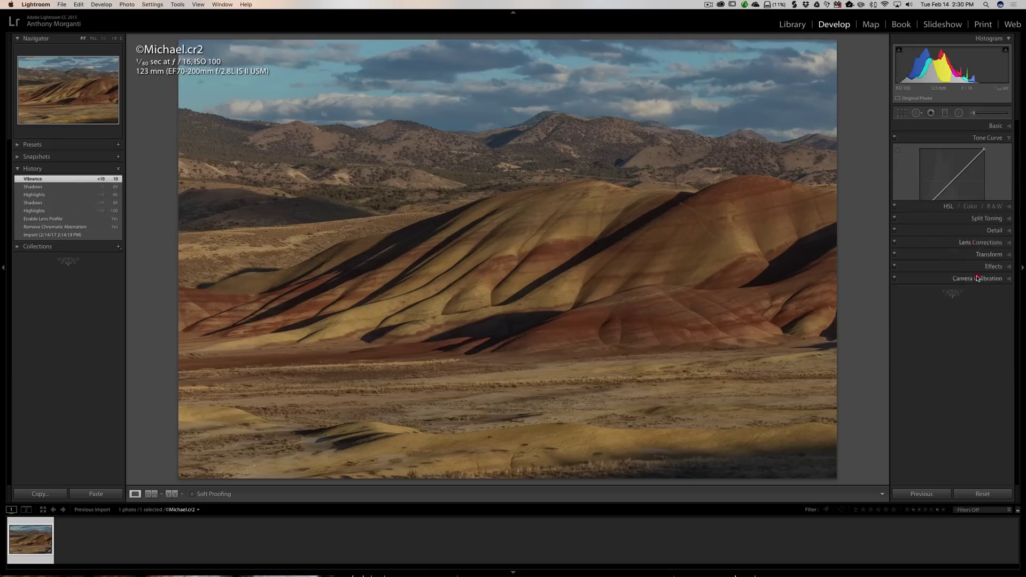
click(936, 236)
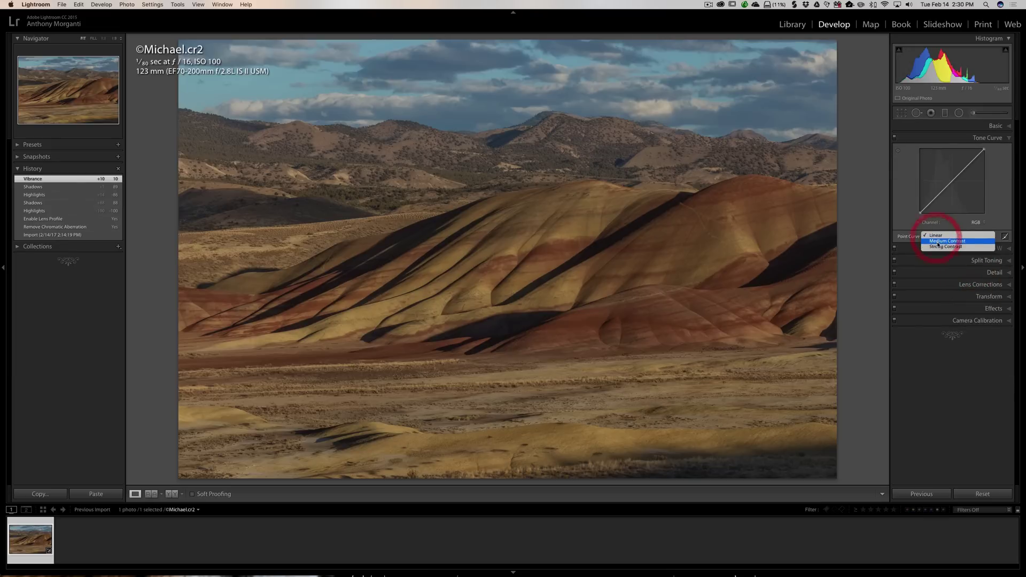
click(937, 241)
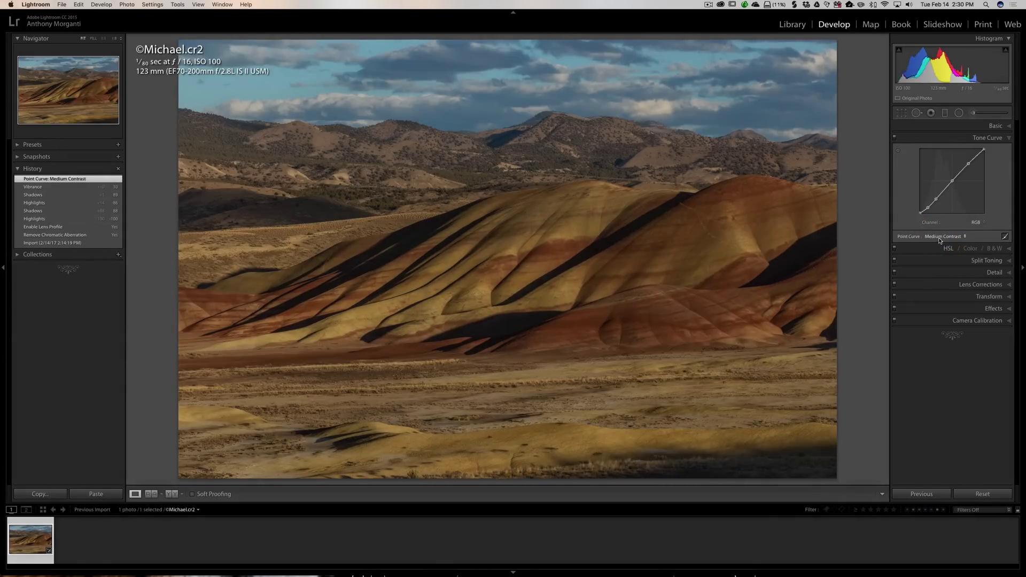
Try the Strong Contrast point curve and switch back to Medium Contrast.
click(938, 243)
click(939, 243)
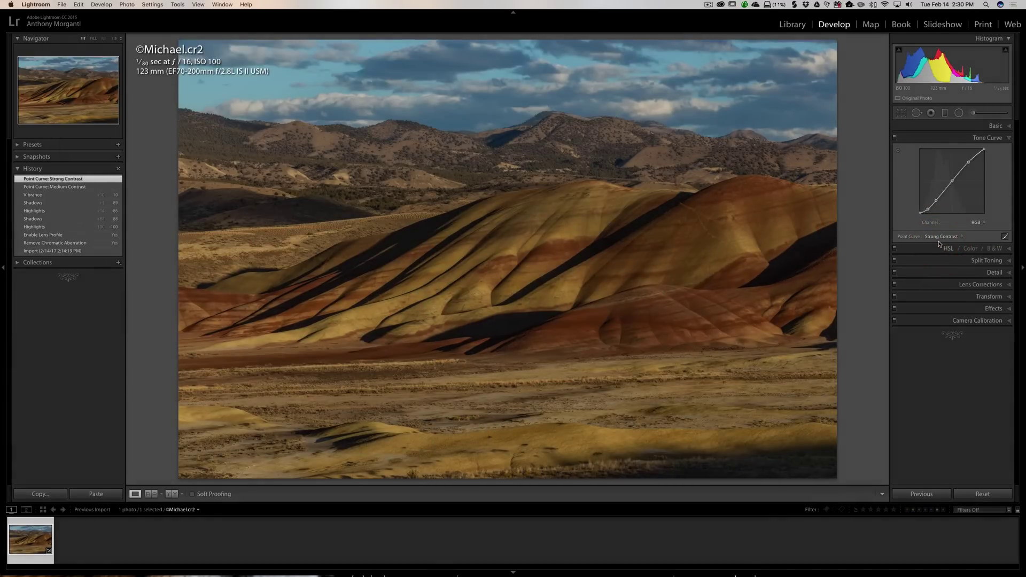
click(942, 238)
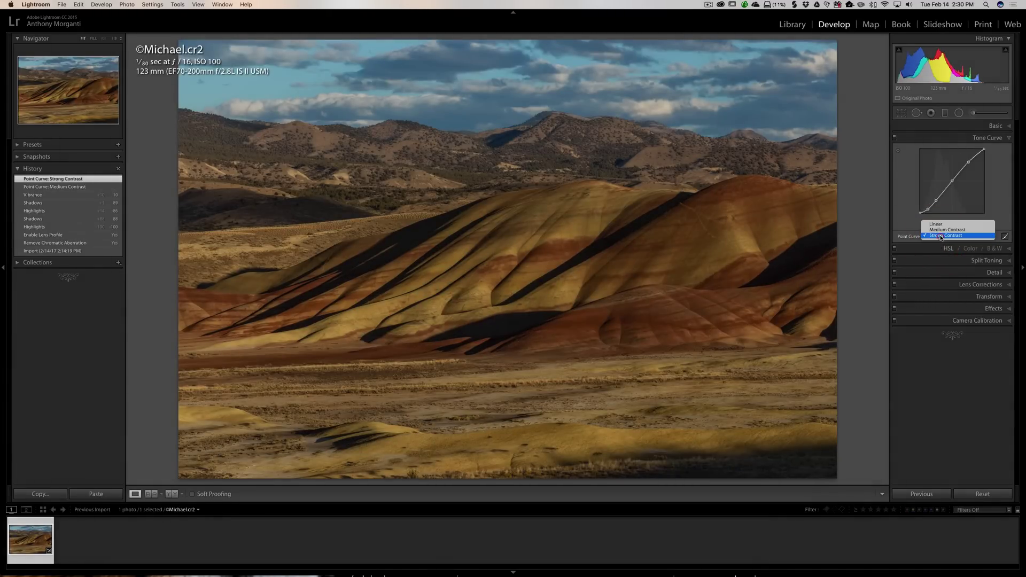
click(943, 230)
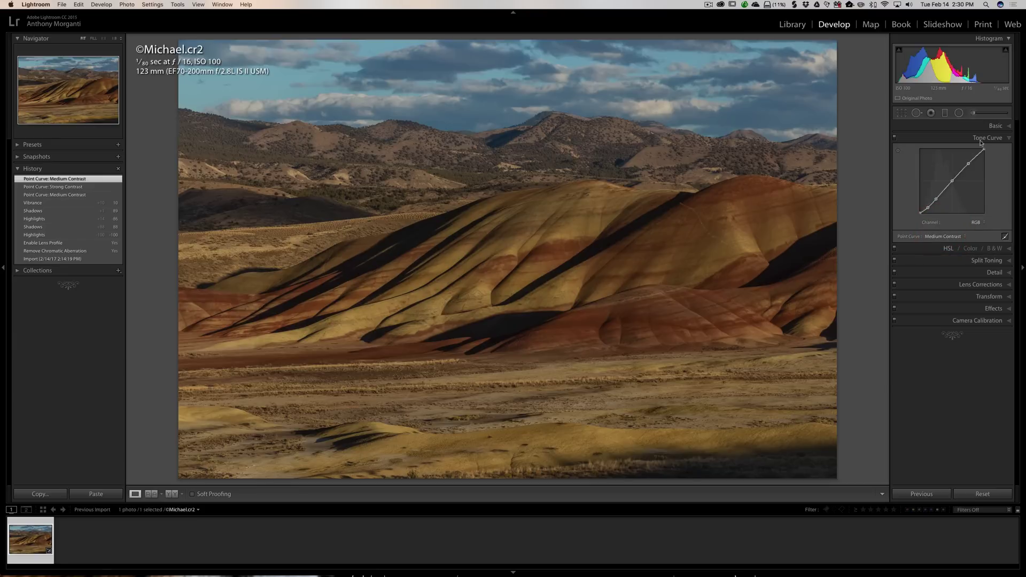
Set Whites and Blacks to their automatic values of +68 and -32.
click(994, 126)
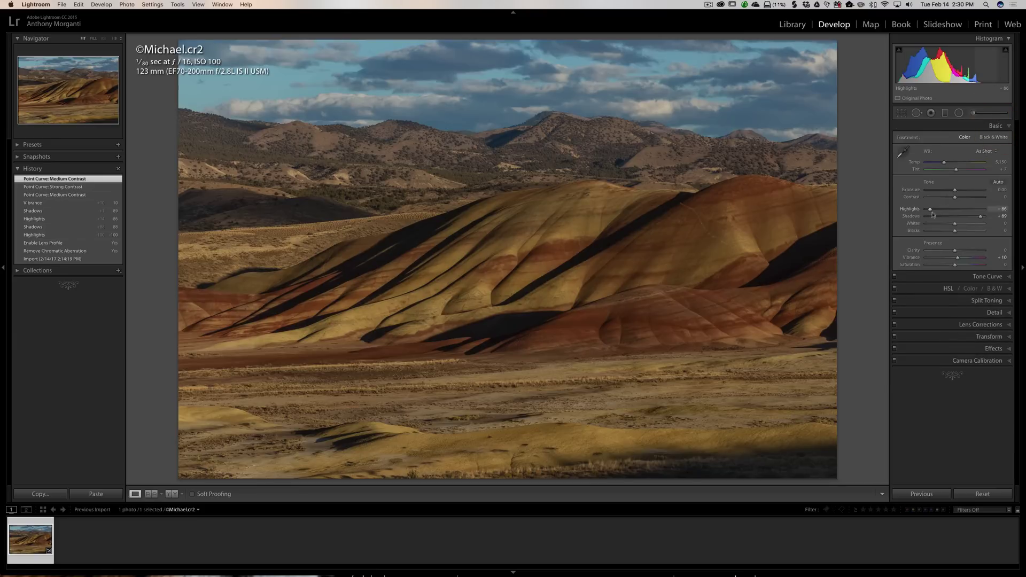
key(shift)
shift+double_click(917, 225)
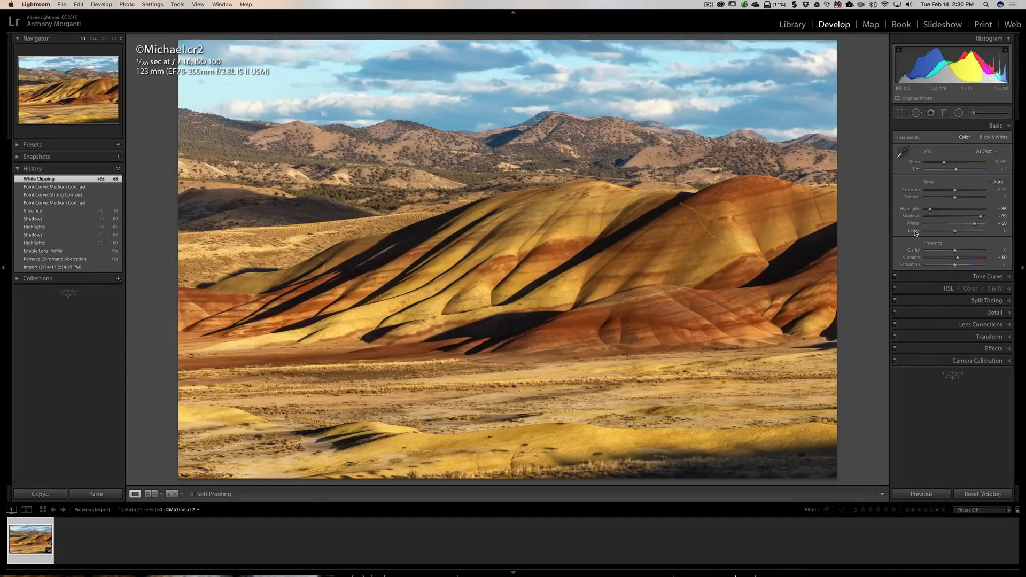
shift+double_click(915, 232)
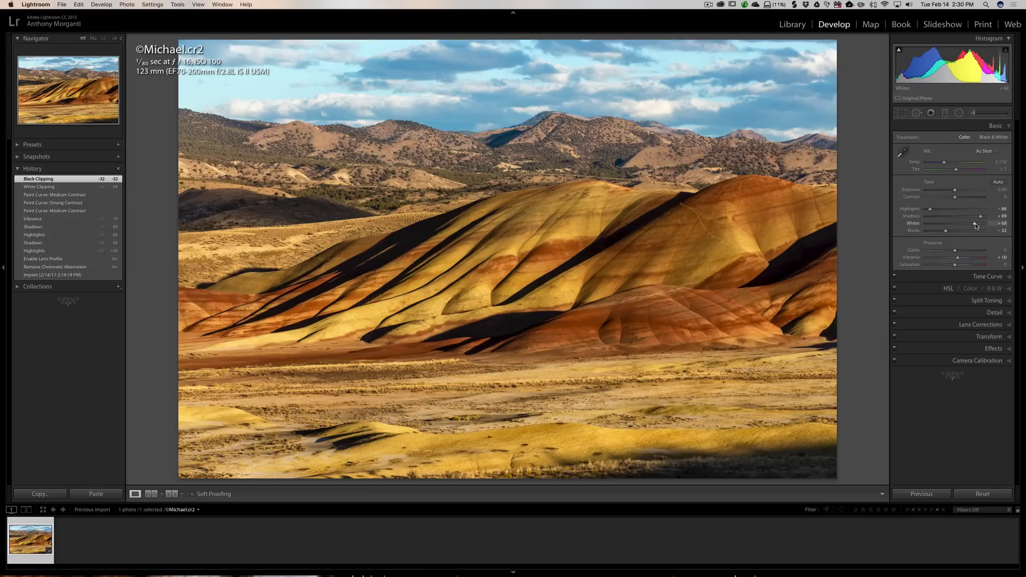
Check the white clipping preview and set Highlights to -80 and Whites to +58.
key(alt)
drag(976, 225, 975, 225)
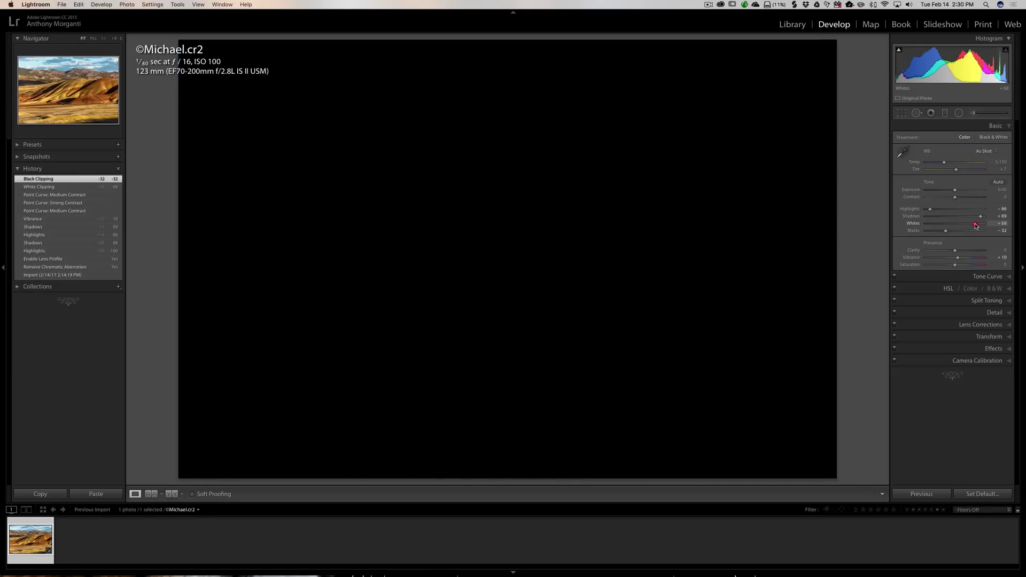
drag(975, 226, 976, 225)
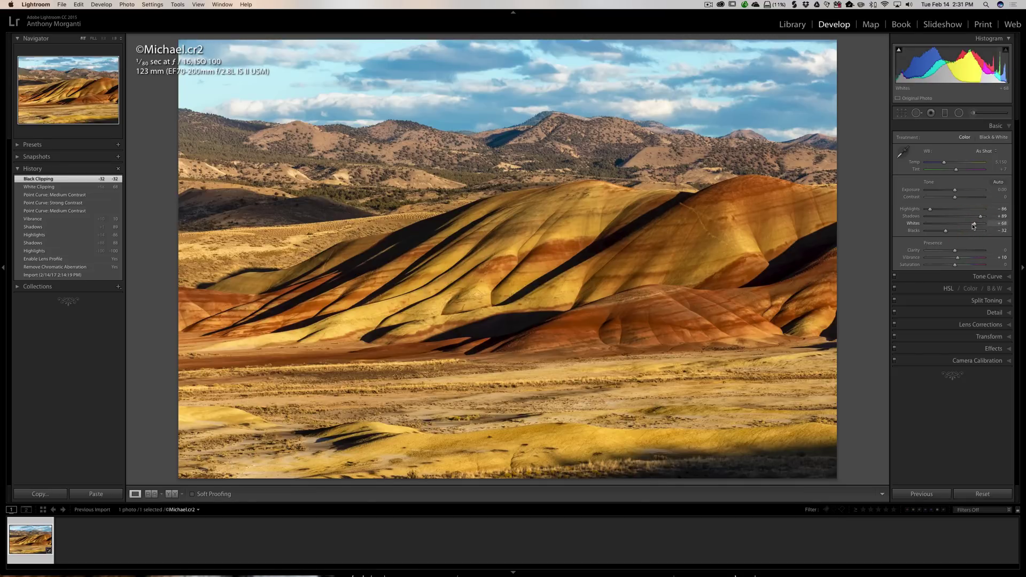
drag(930, 210, 973, 224)
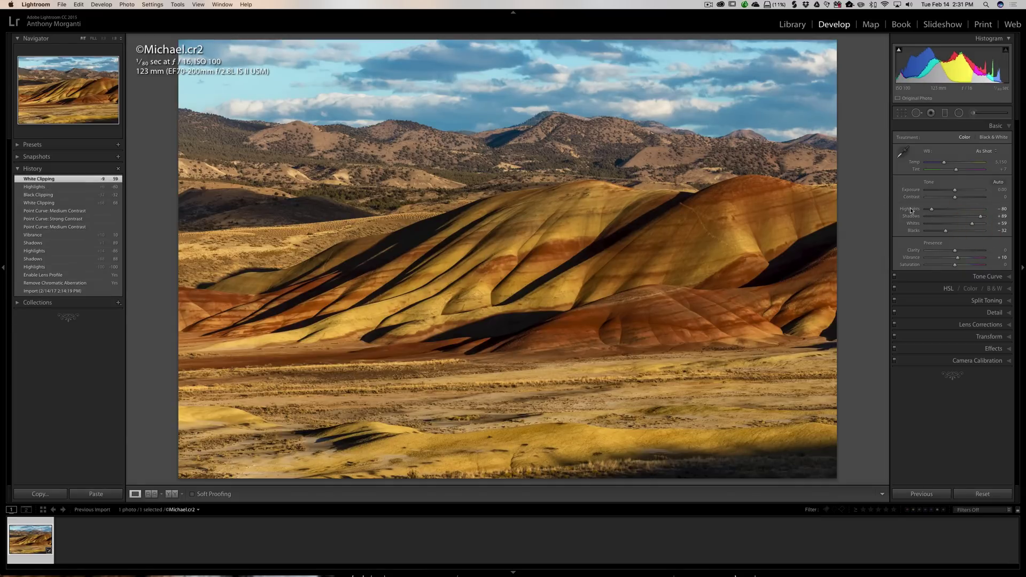
drag(972, 224, 972, 225)
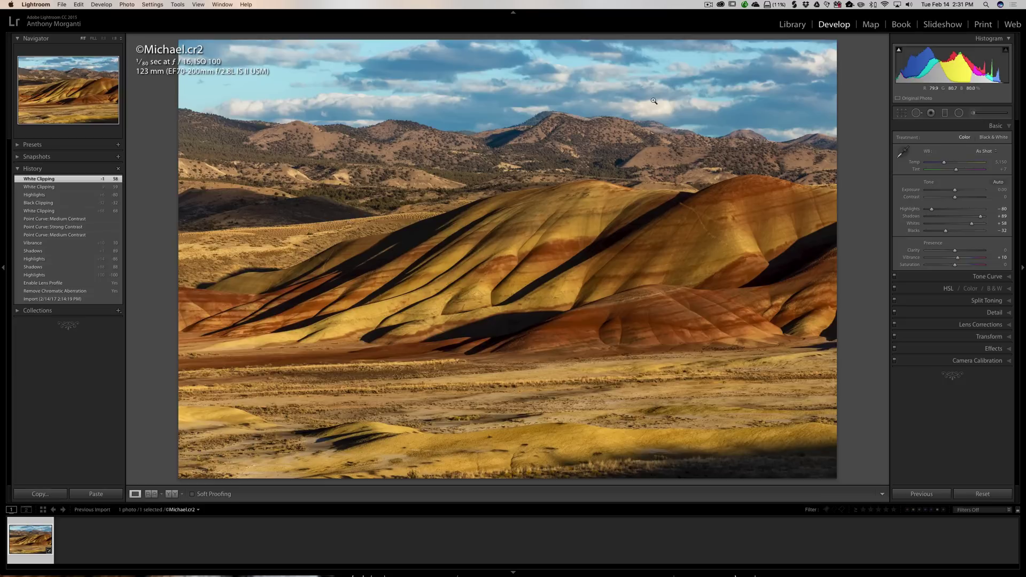
Set luminance noise reduction to 45 while inspecting the sky and mountains at full size.
click(988, 126)
click(993, 173)
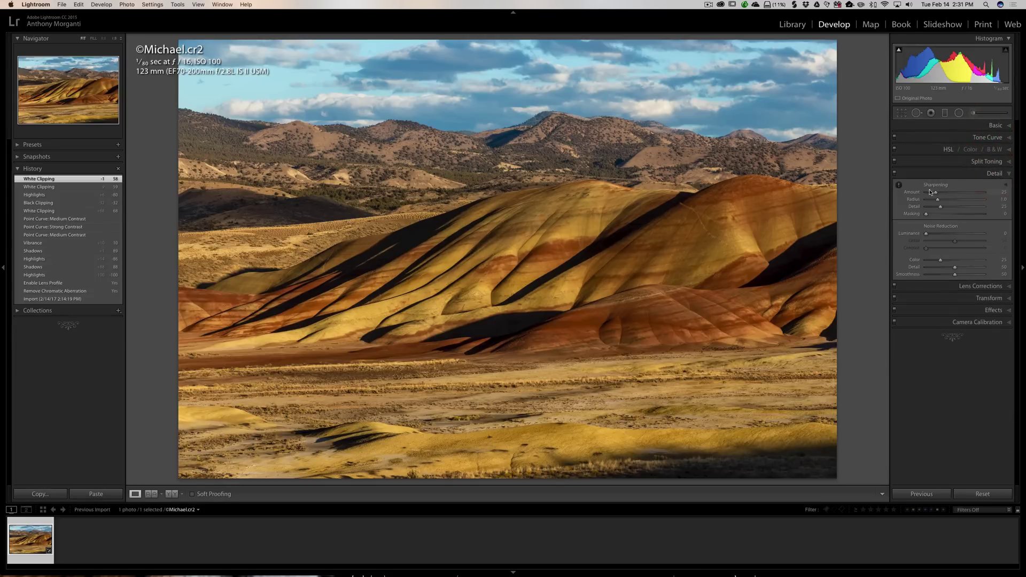
click(591, 126)
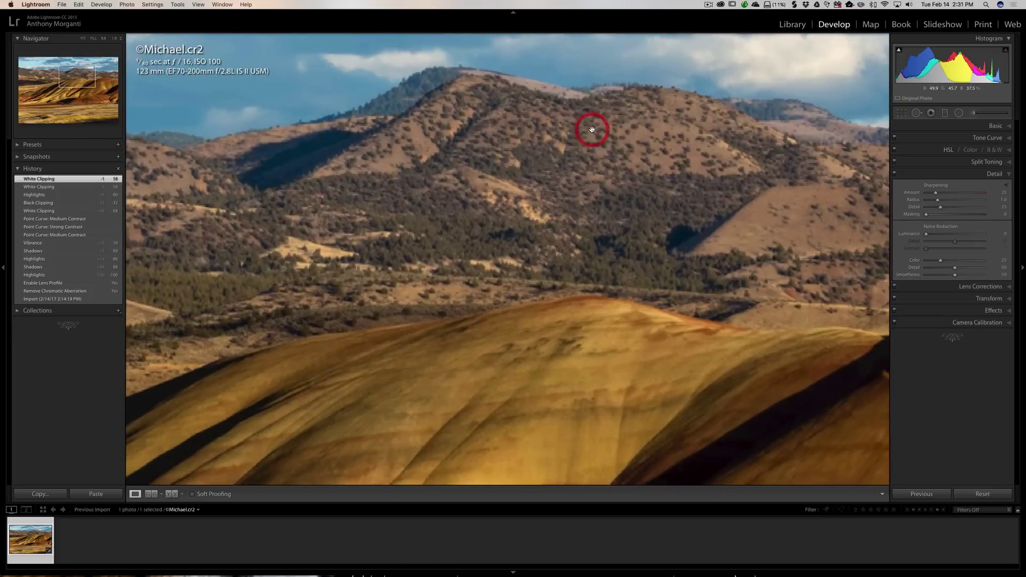
drag(553, 119, 601, 247)
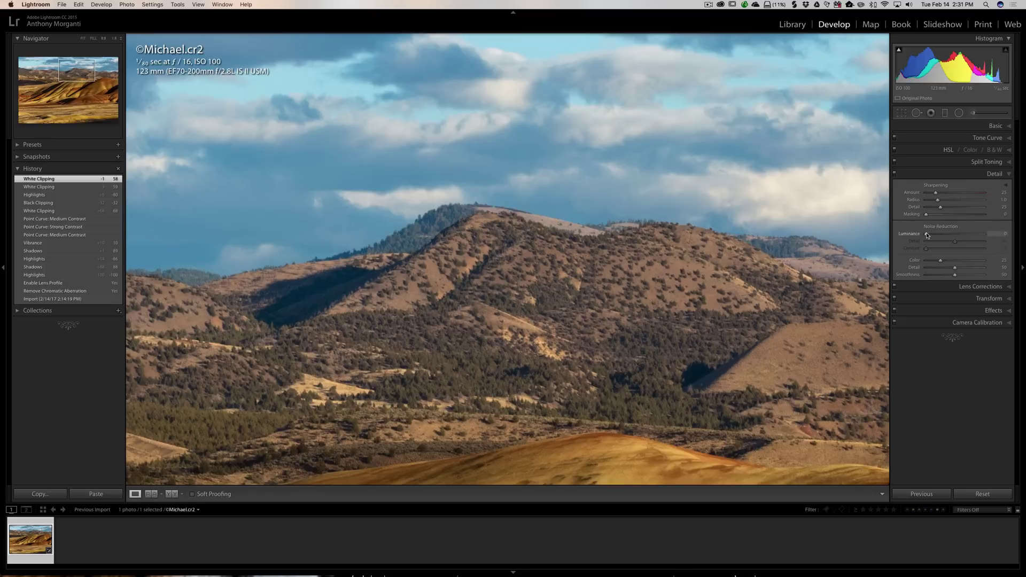
drag(927, 234, 955, 237)
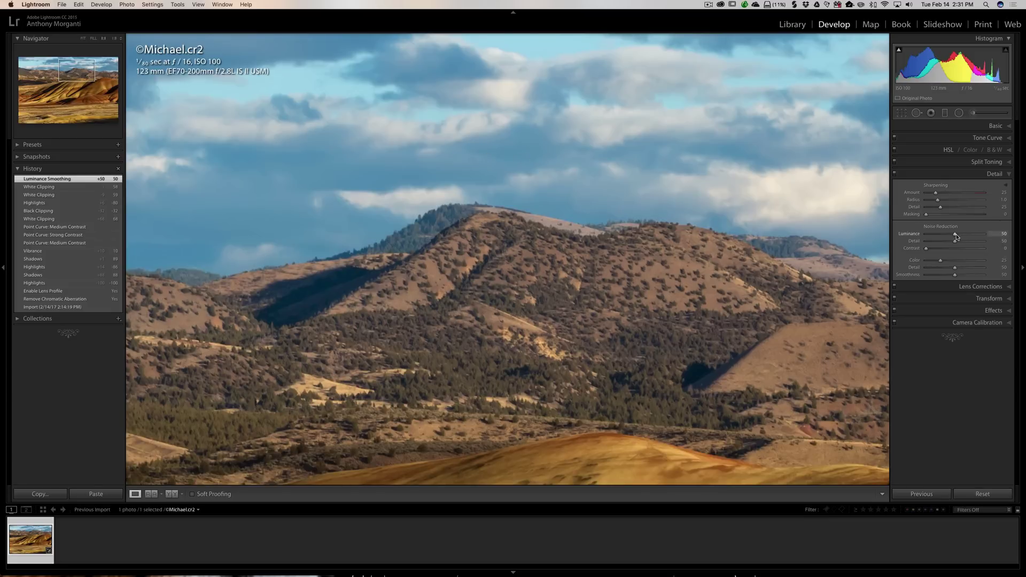
drag(956, 237, 951, 236)
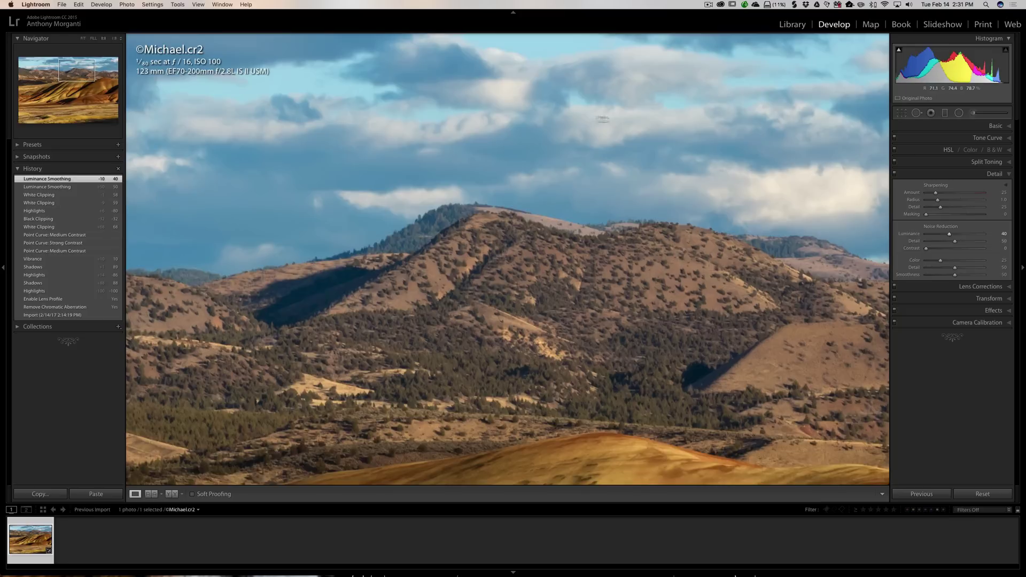
drag(949, 235, 952, 235)
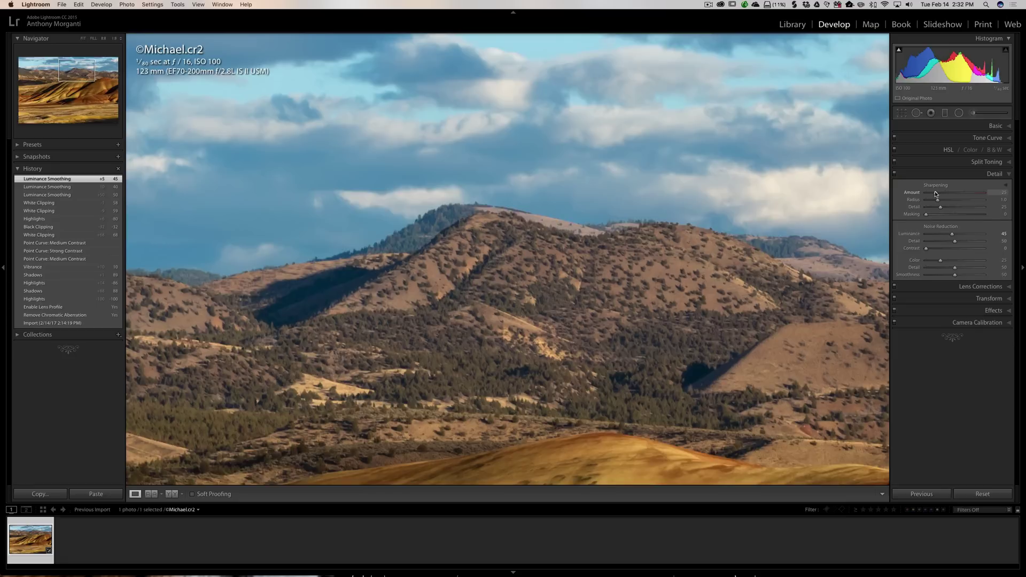
Set the sharpening amount to 30 and return to the full view of the photo.
drag(936, 194, 942, 194)
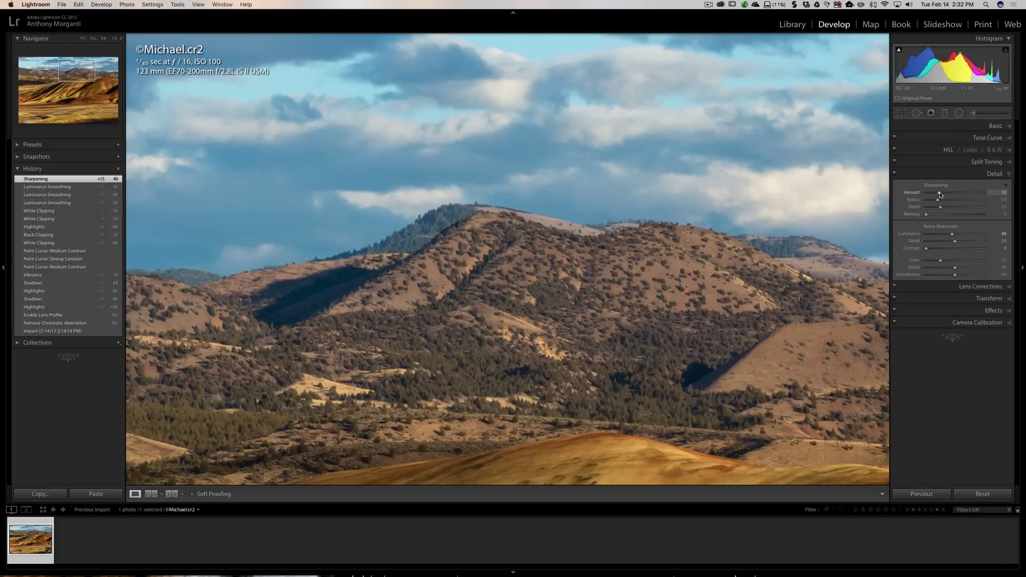
drag(941, 194, 939, 194)
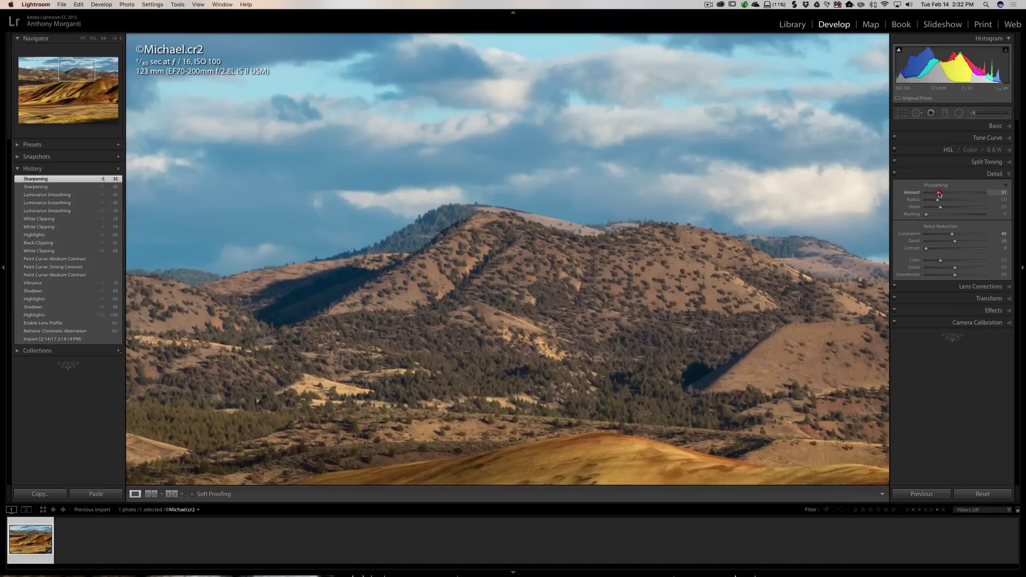
drag(939, 194, 938, 194)
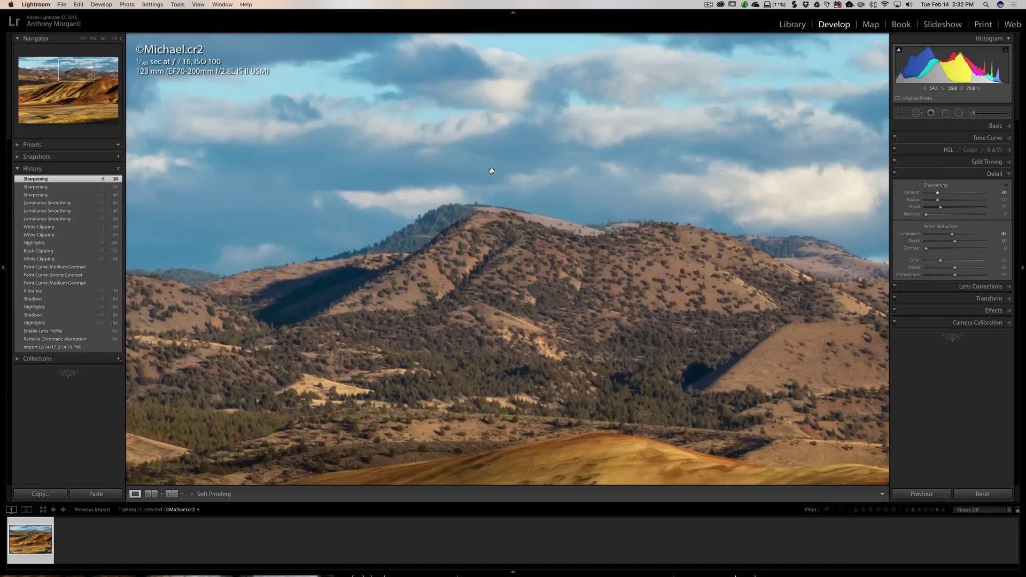
click(490, 165)
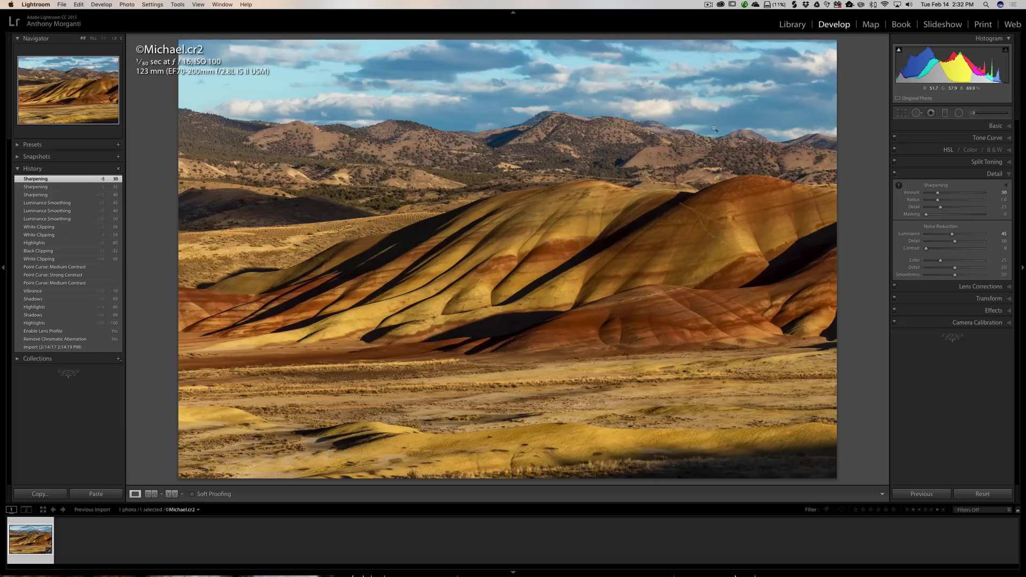
click(984, 176)
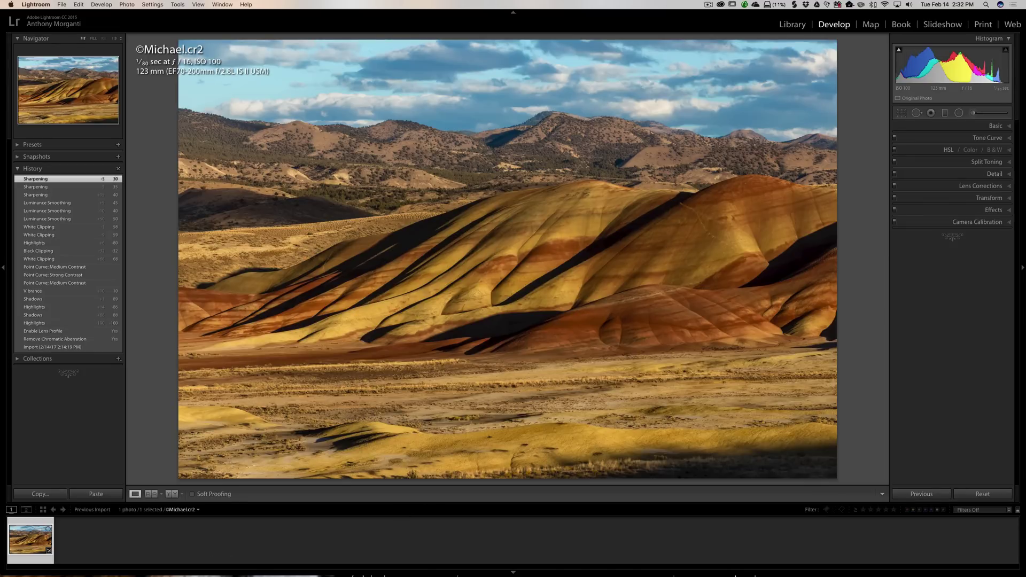
Create a virtual copy of the edited landscape photo.
right_click(40, 533)
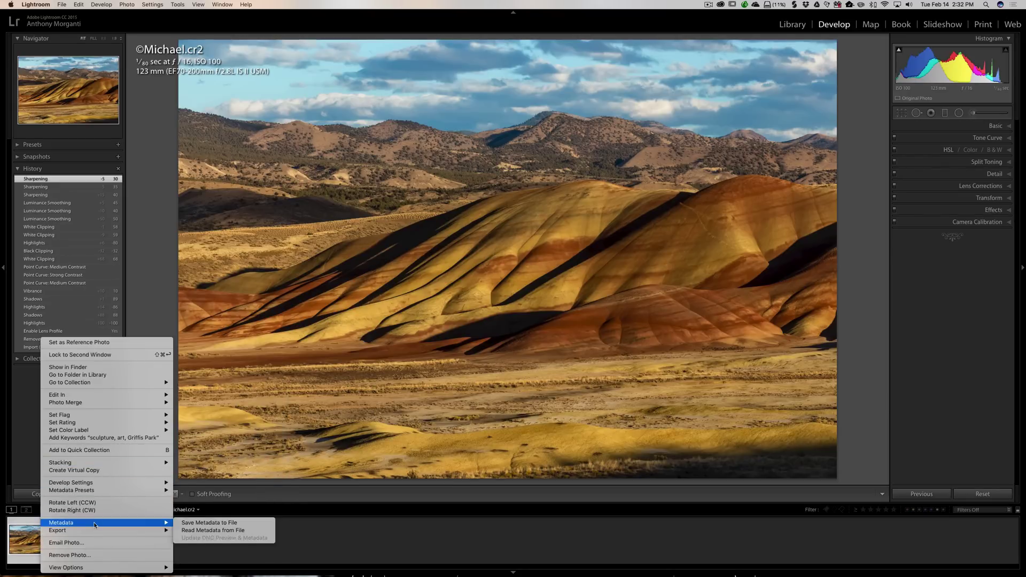
click(82, 473)
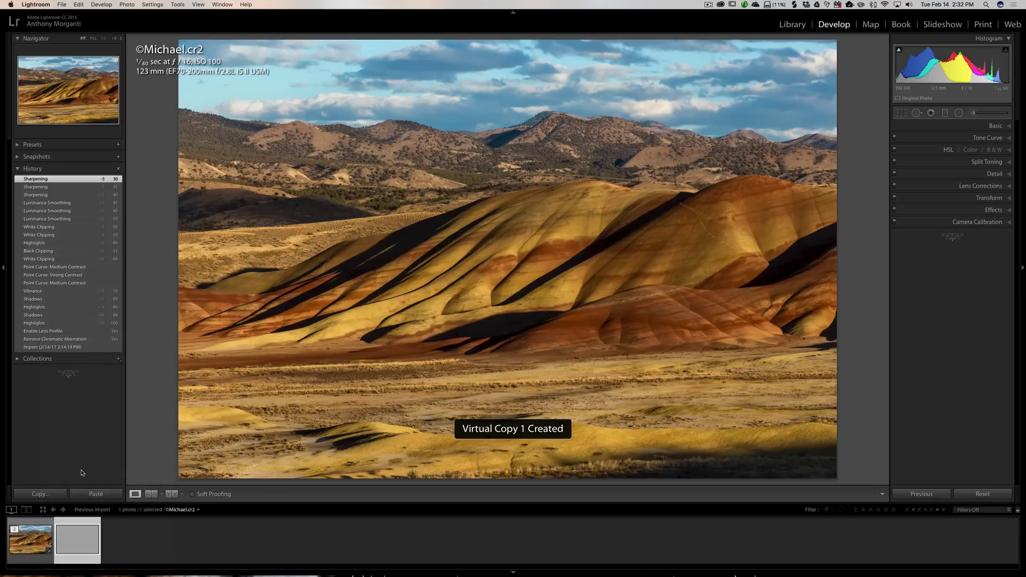
Select the original photo instead of its virtual copy and set its Clarity to +66.
click(29, 548)
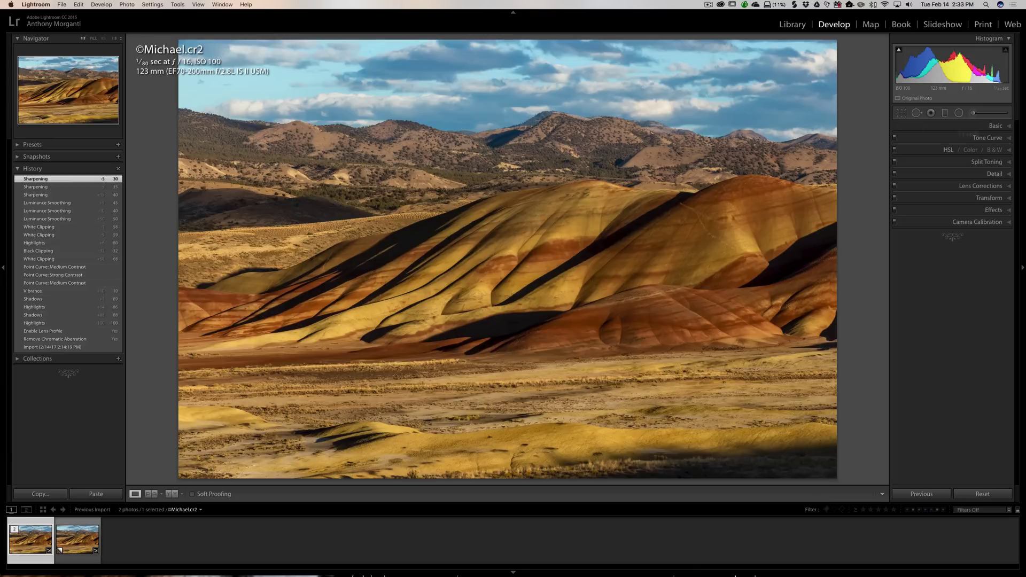
click(994, 125)
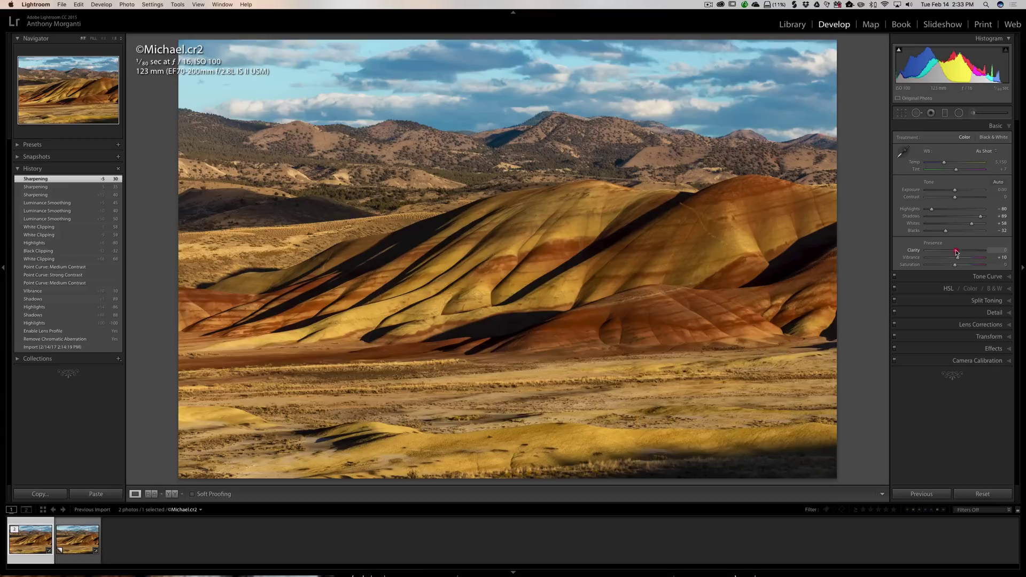
drag(957, 253, 971, 253)
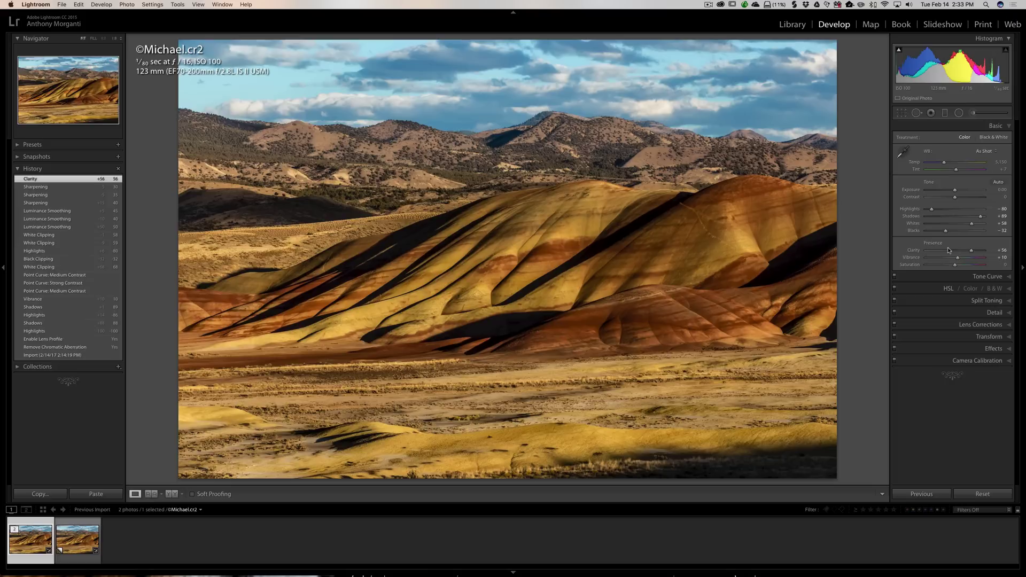
drag(971, 250, 979, 251)
drag(976, 251, 974, 251)
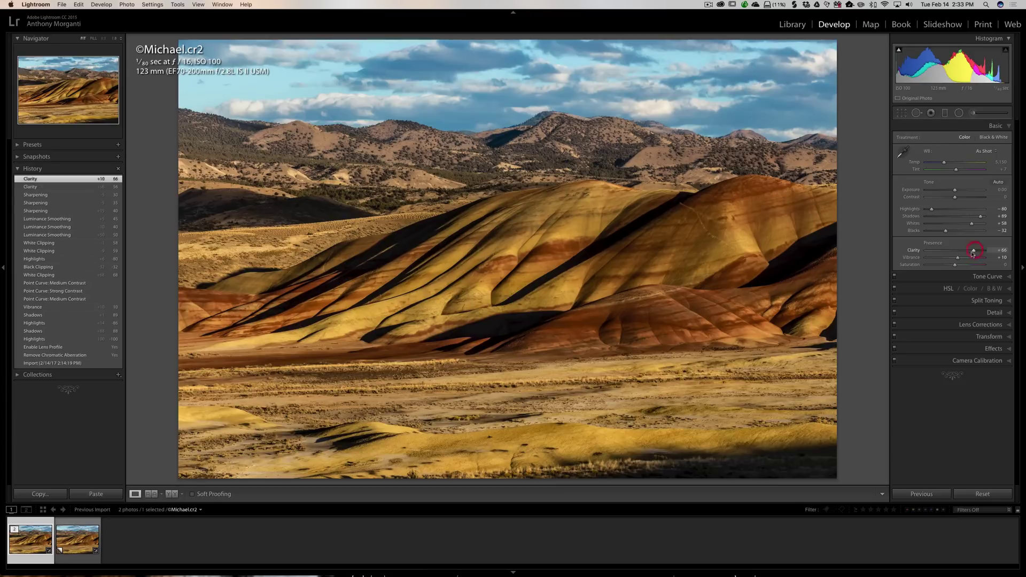
click(987, 126)
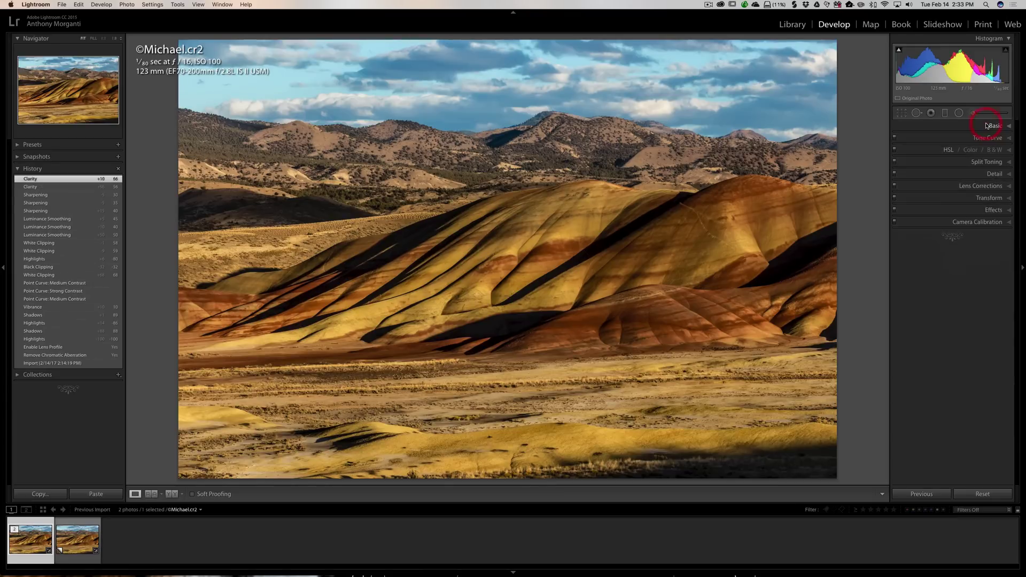
Darken the sky by setting the blue luminance to -34 in the HSL adjustments.
click(1008, 149)
click(1008, 150)
click(1008, 151)
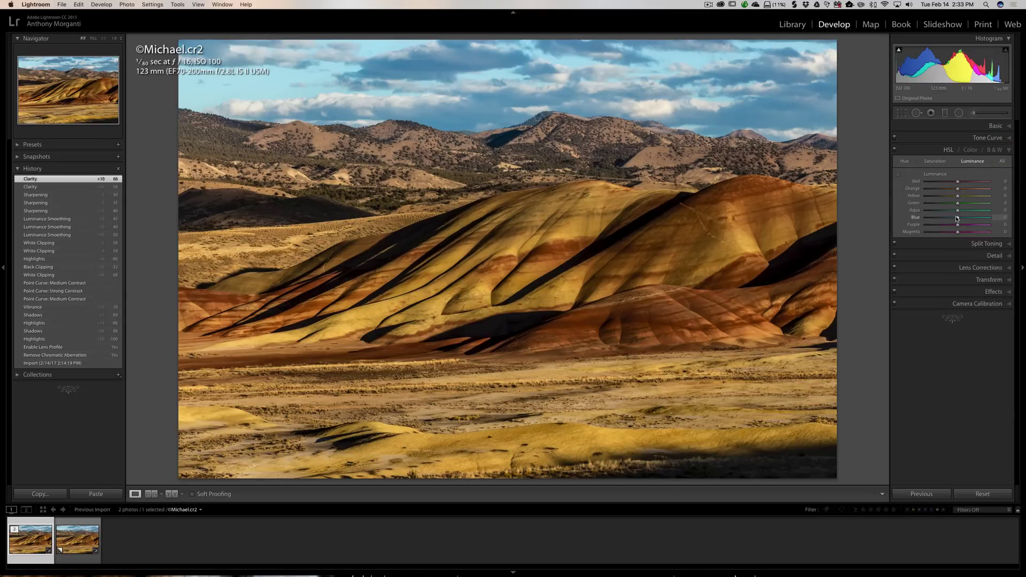
drag(959, 219, 947, 218)
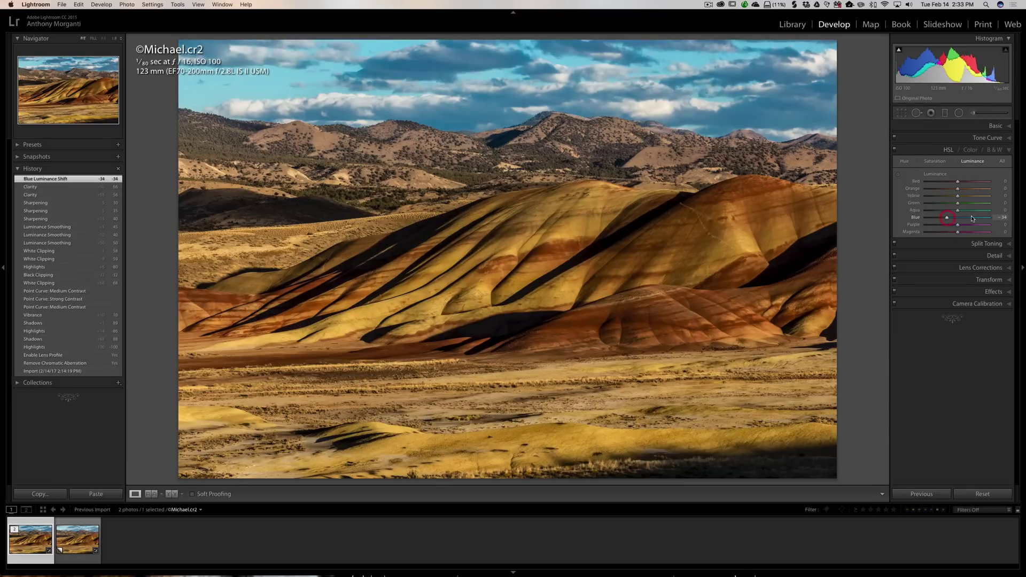
click(1007, 150)
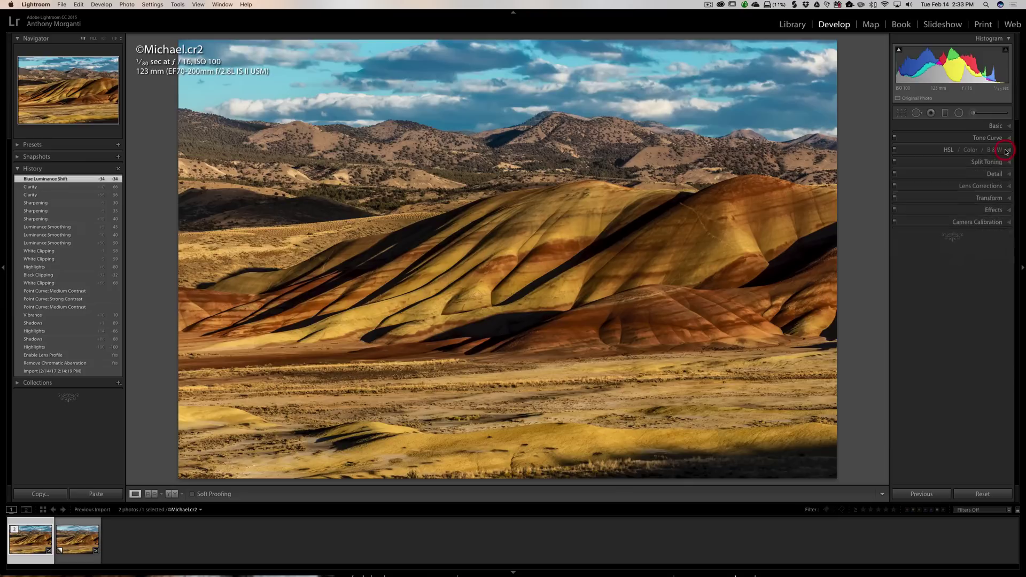
Add a post-crop vignette in Highlight Priority style with an amount of -22 and a feather of 91.
click(996, 210)
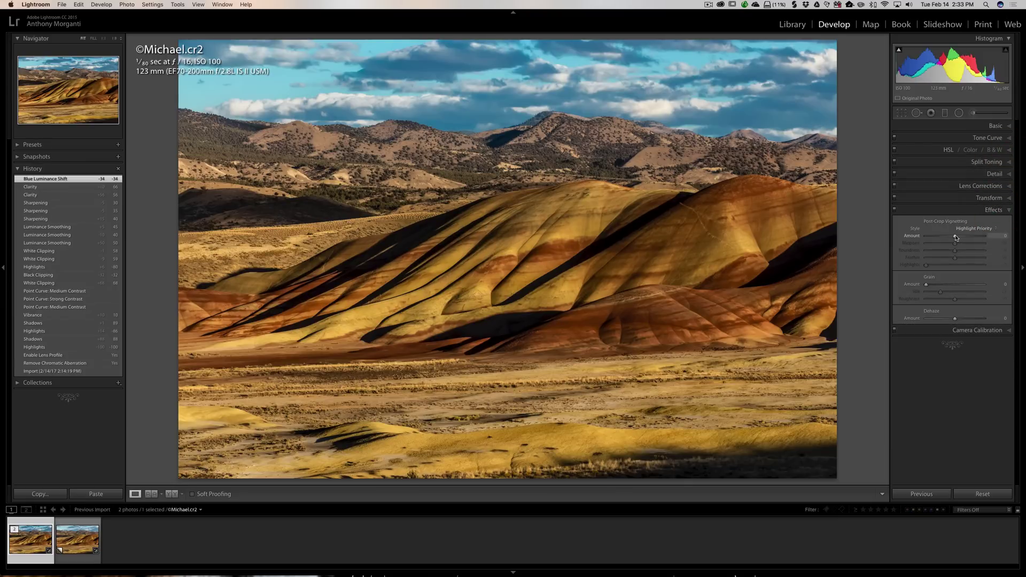
mouse_move(956, 238)
mouse_down()
mouse_move(963, 260)
mouse_move(979, 260)
mouse_move(949, 237)
mouse_up()
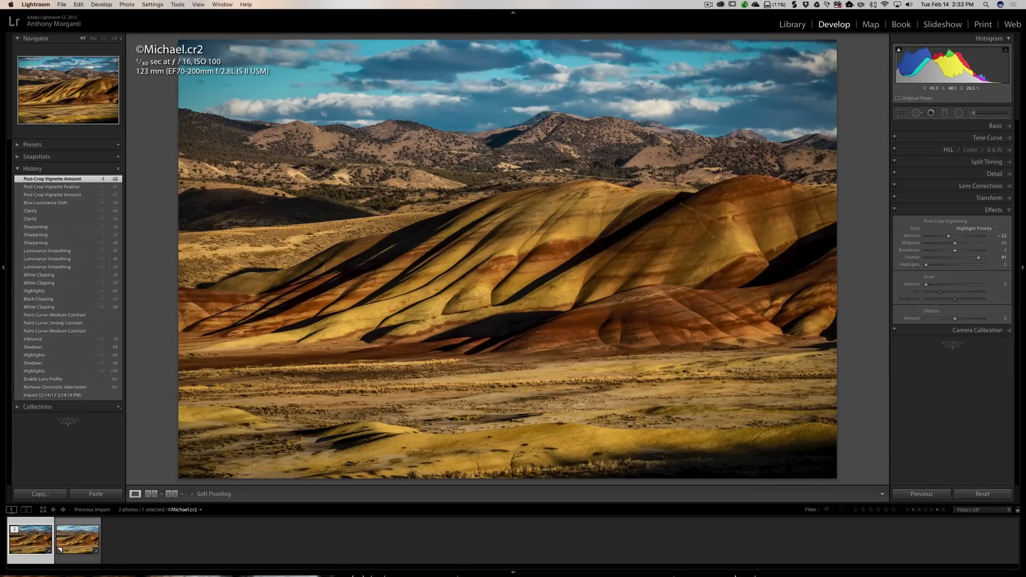
click(987, 209)
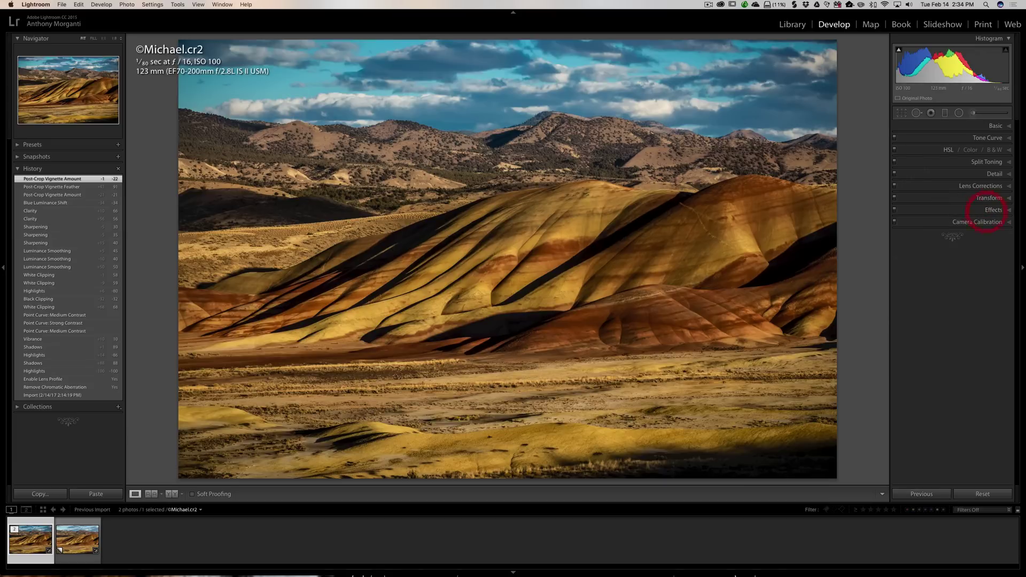
Set the original photo's Clarity to +50.
click(993, 127)
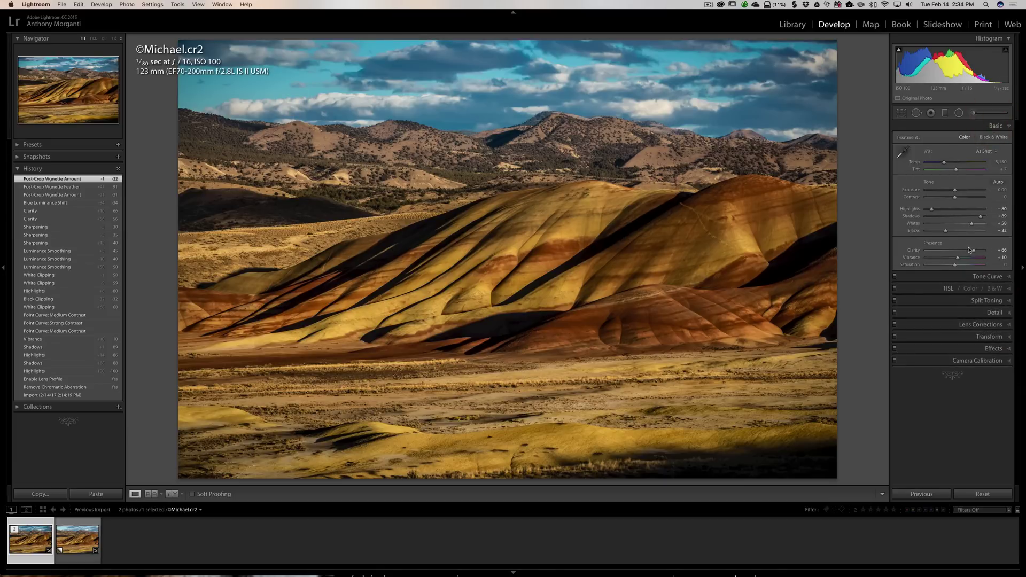
drag(972, 252, 970, 253)
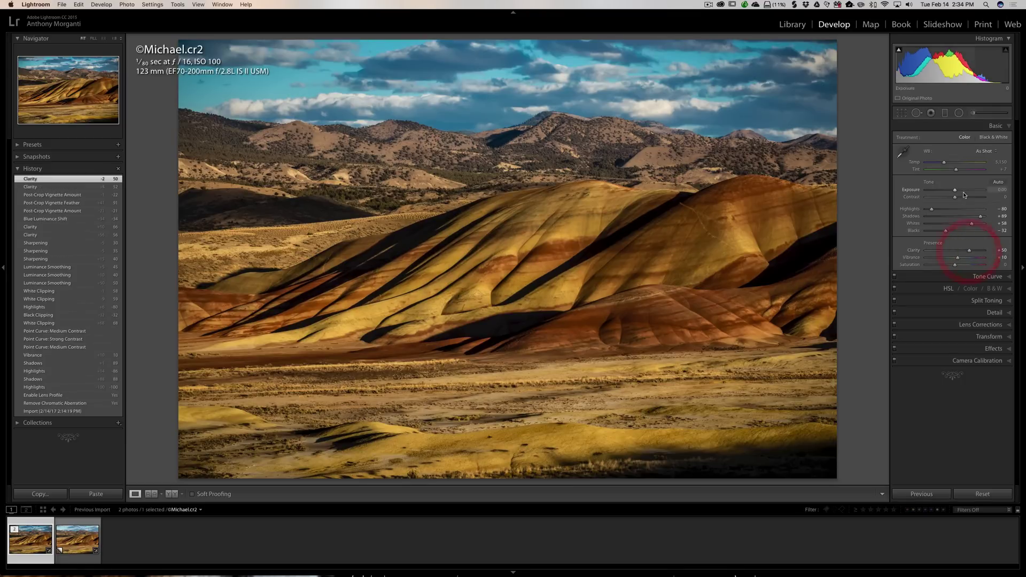
click(981, 127)
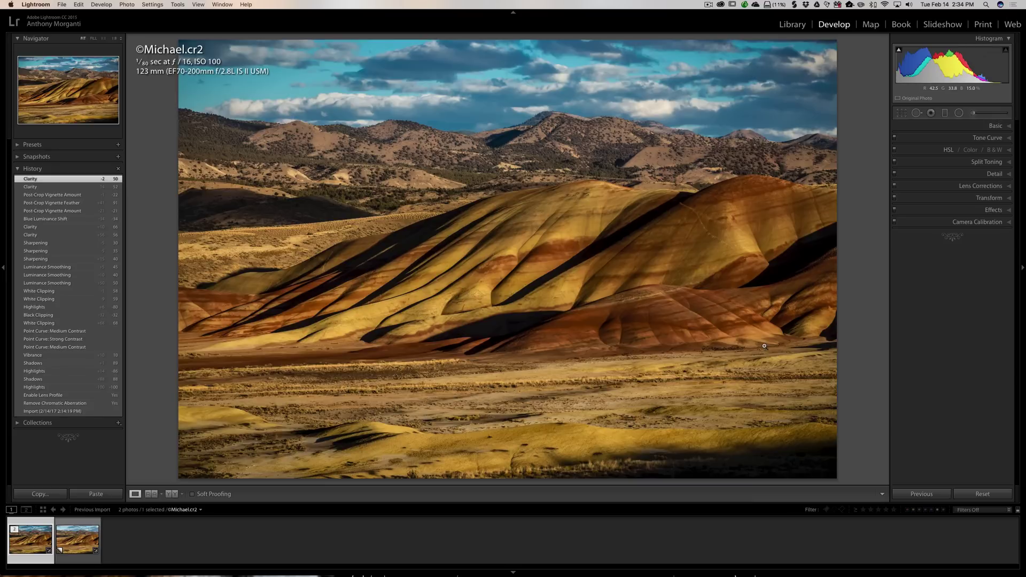
Send the virtual copy to ON1 Effects 10 as a 16-bit ProPhoto RGB PSD with Lightroom adjustments, saved as a Smart Photo.
key(super+apostrophe)
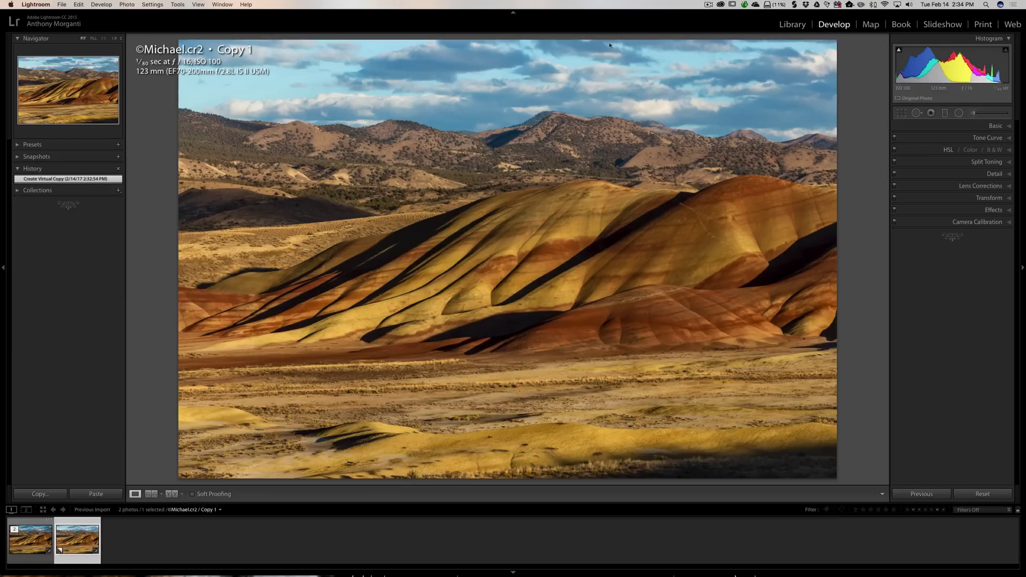
right_click(536, 202)
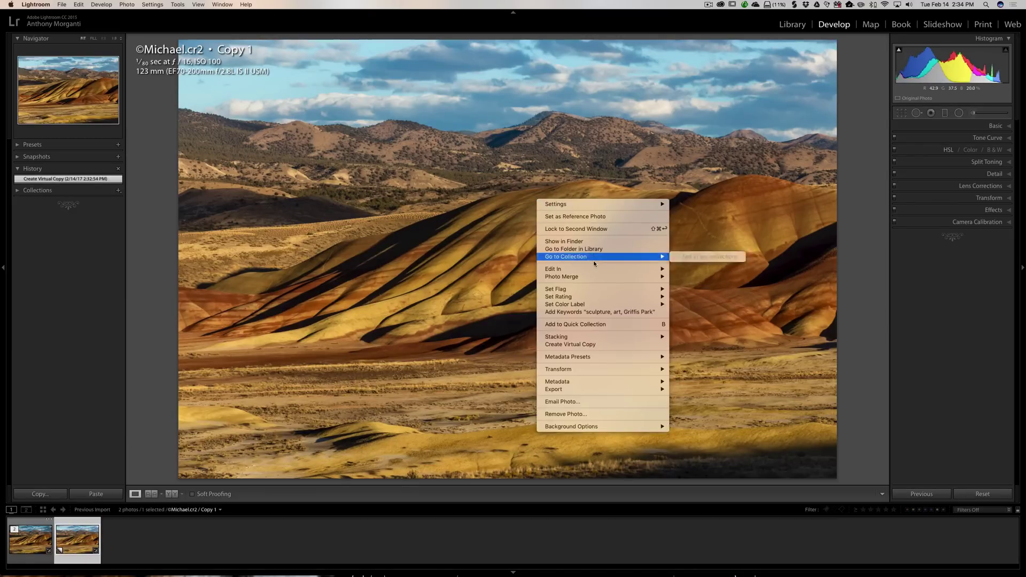
mouse_move(595, 269)
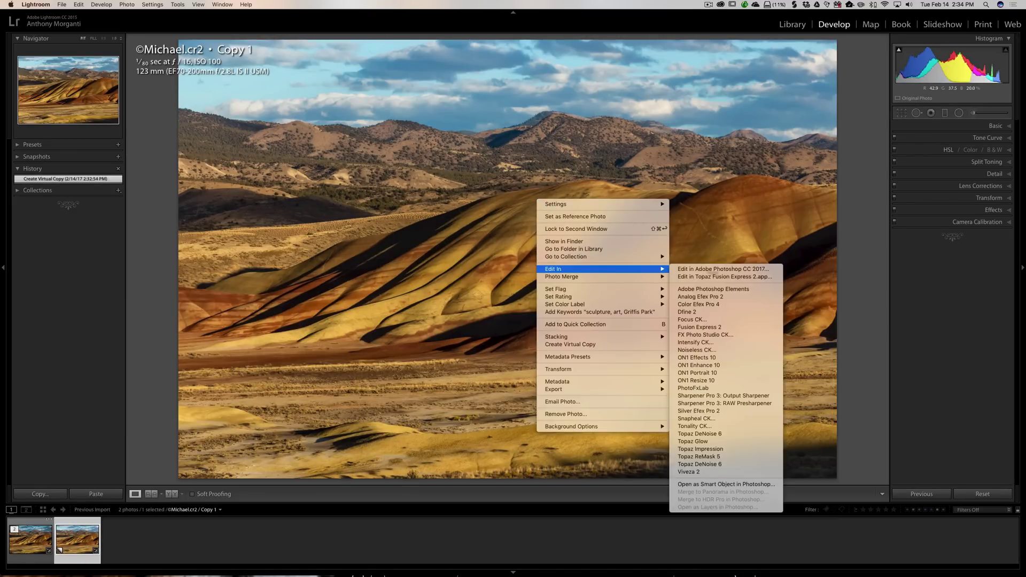
click(715, 354)
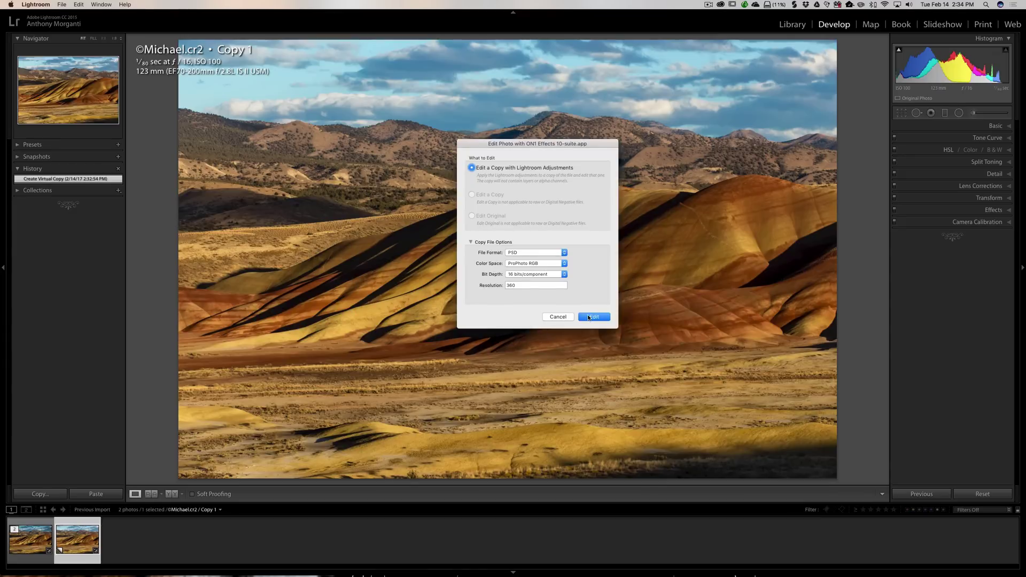
click(588, 318)
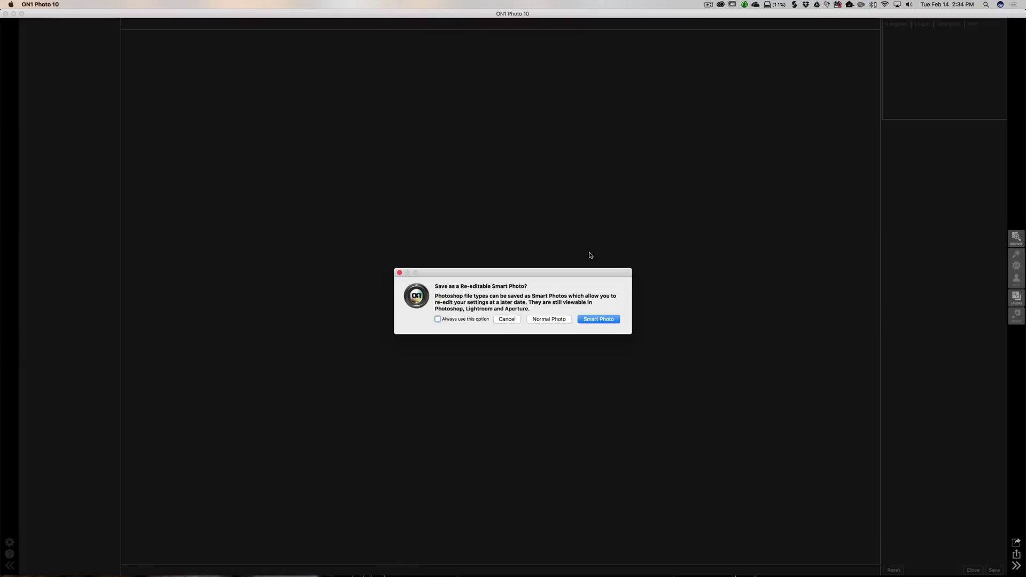
click(596, 319)
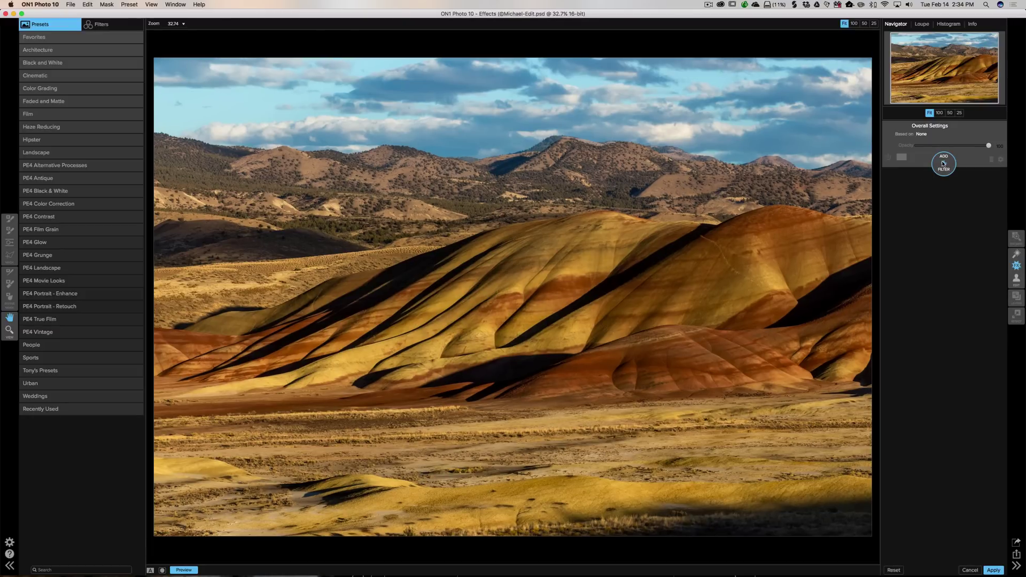
Apply a Dynamic Contrast filter and a Vignette filter with the Soft preset, and save the edit back to Lightroom.
click(943, 163)
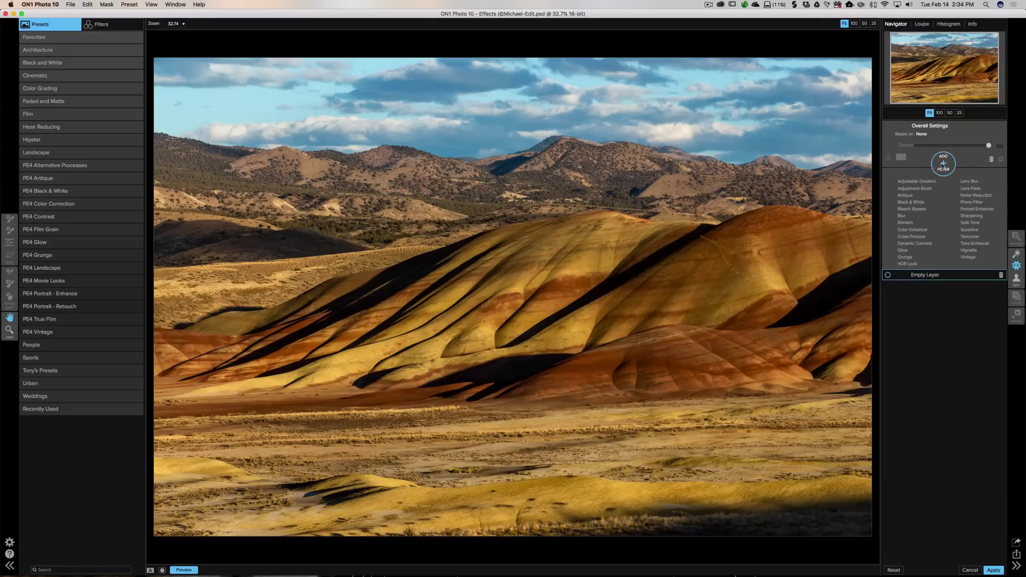
click(914, 244)
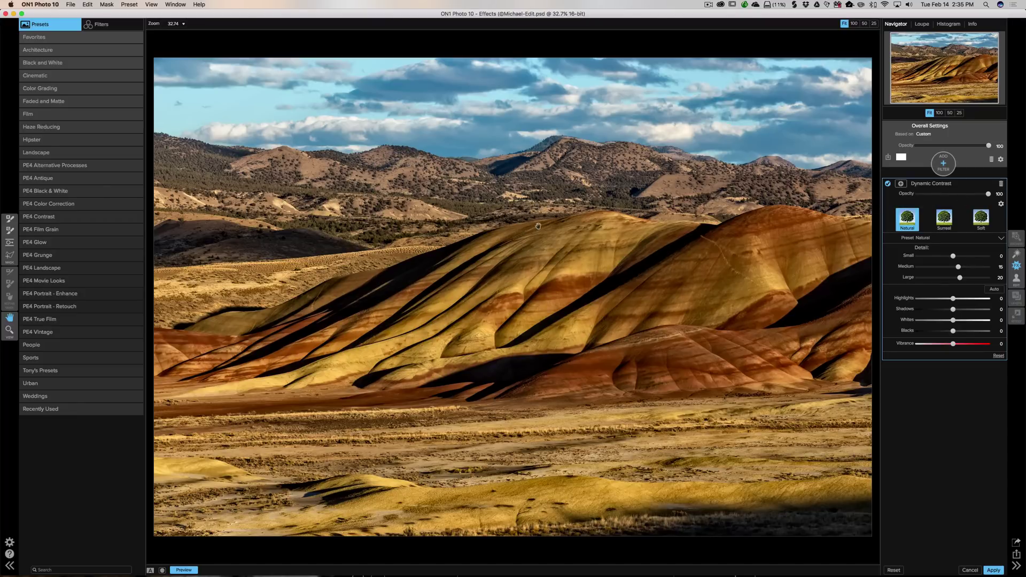
click(943, 164)
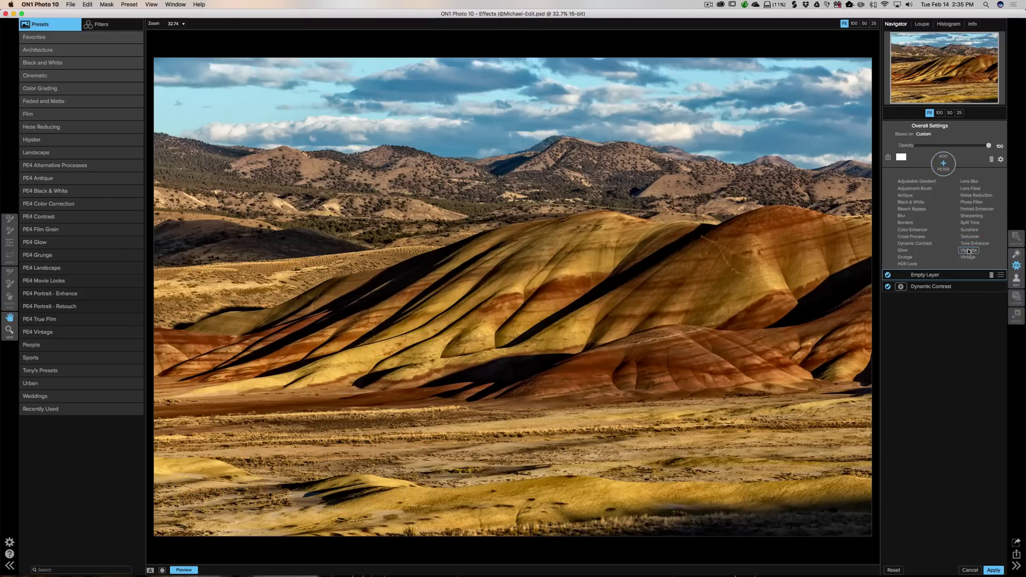
click(969, 250)
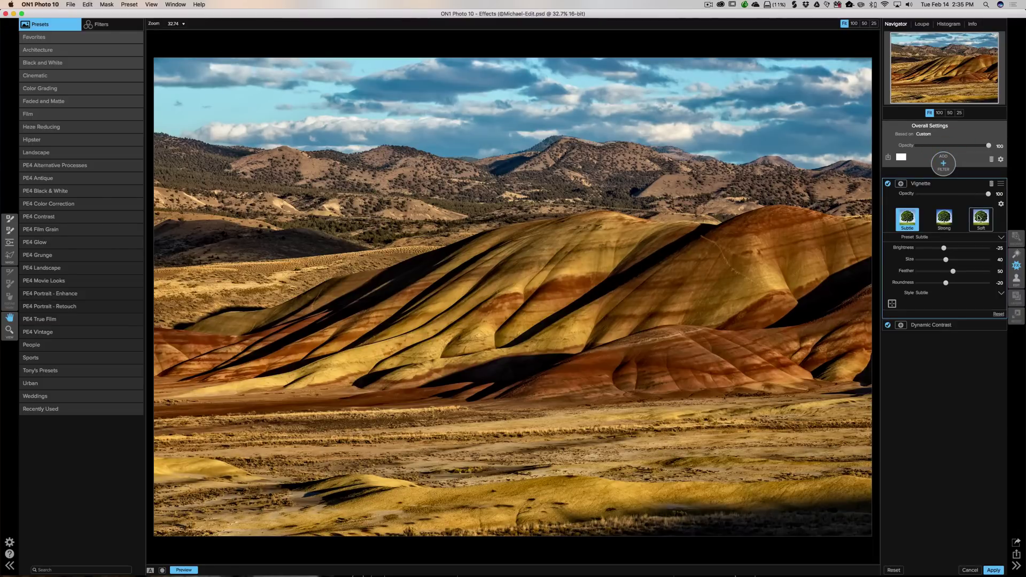
click(980, 218)
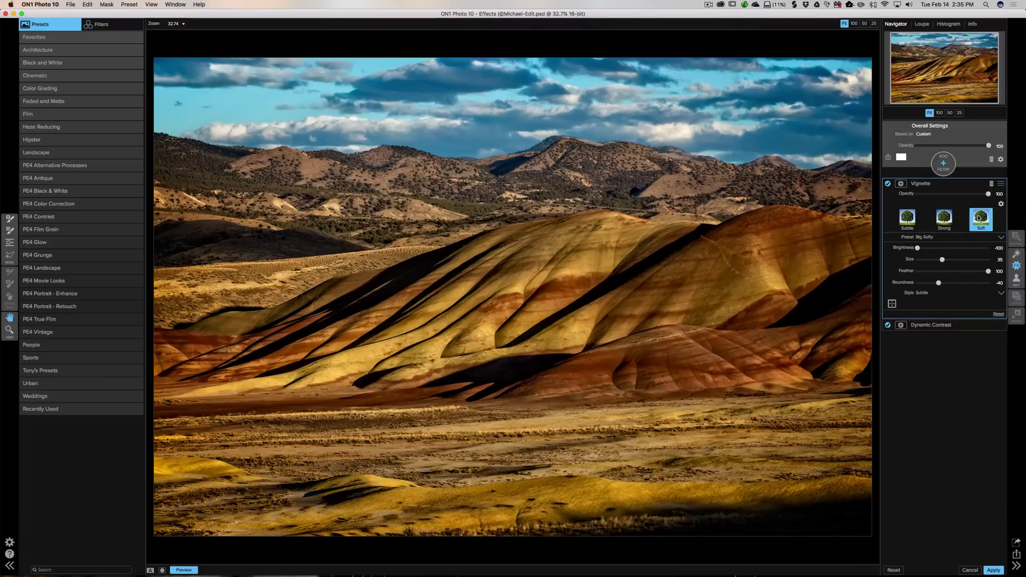
click(970, 183)
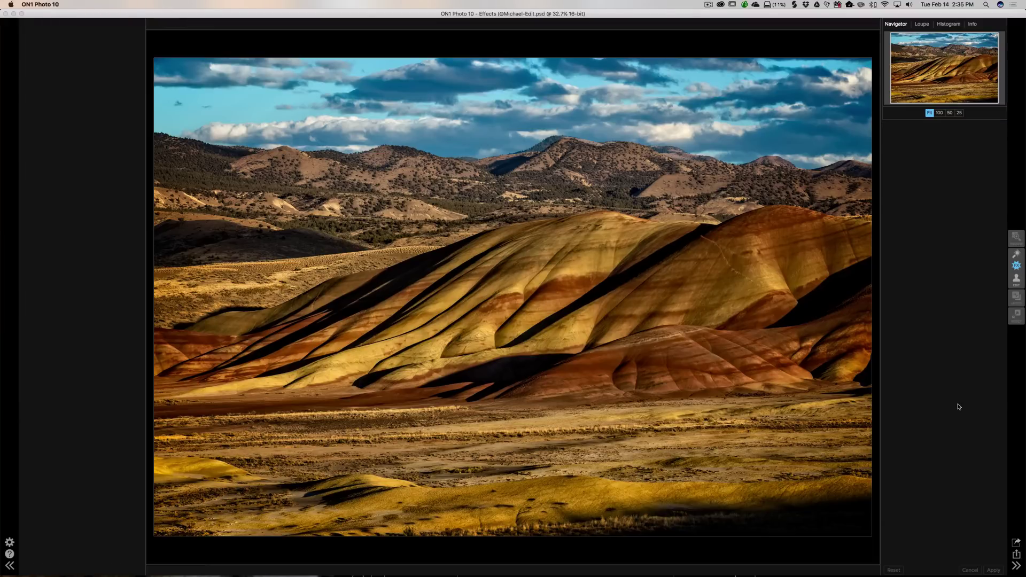
key(super+s)
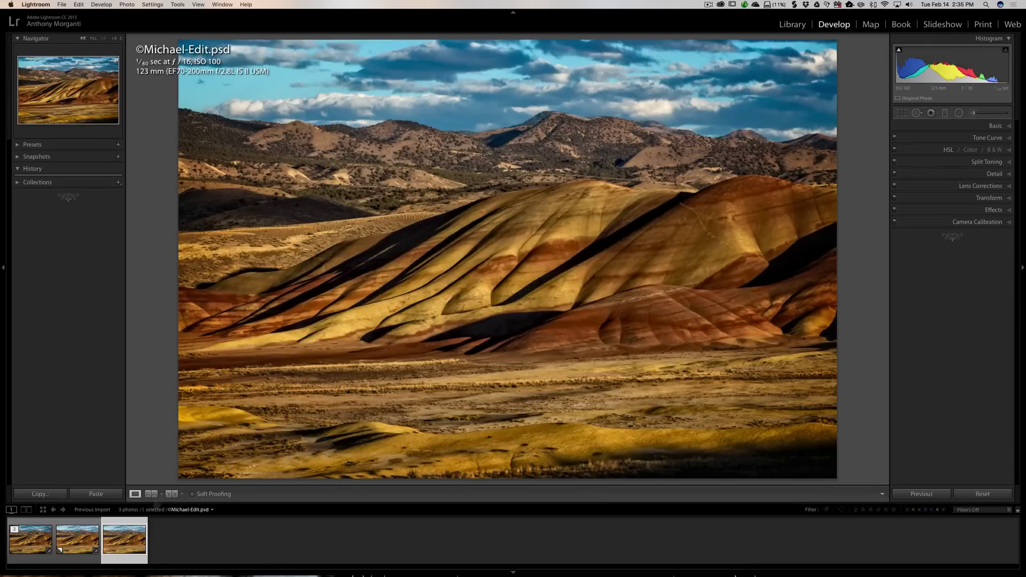
Select the virtual copy and reset all of its develop settings.
drag(68, 543, 99, 541)
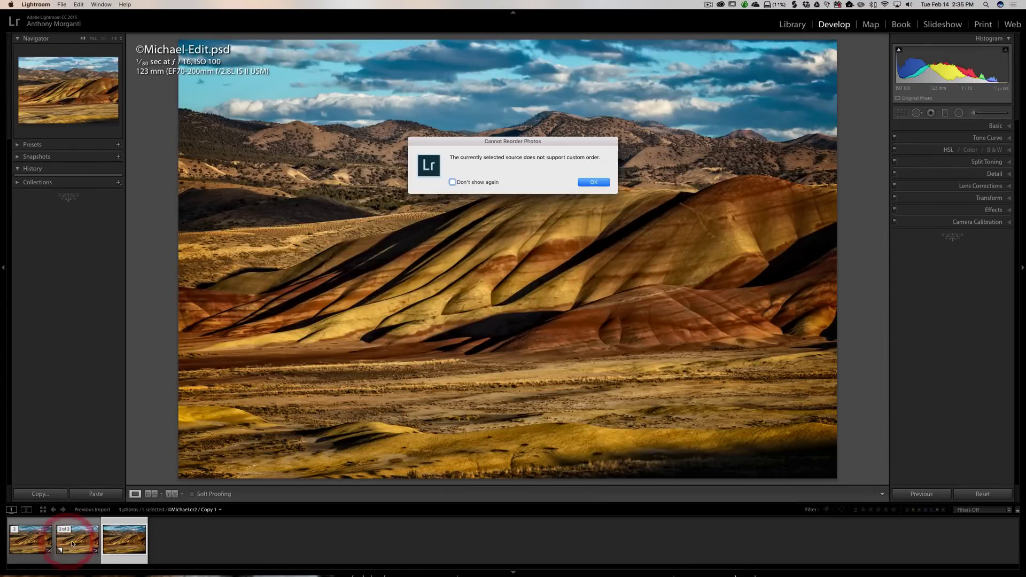
click(587, 183)
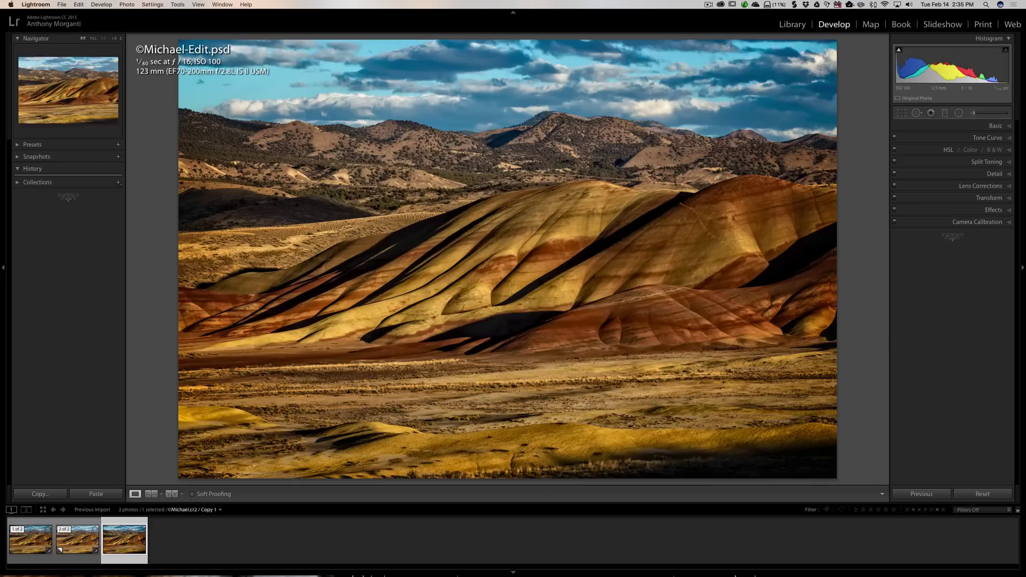
click(76, 546)
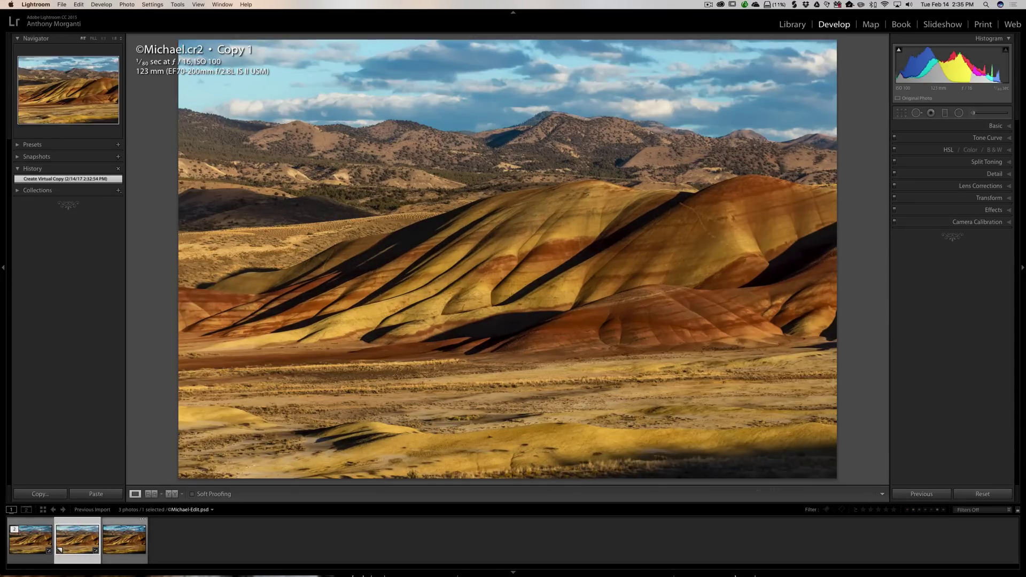
click(983, 493)
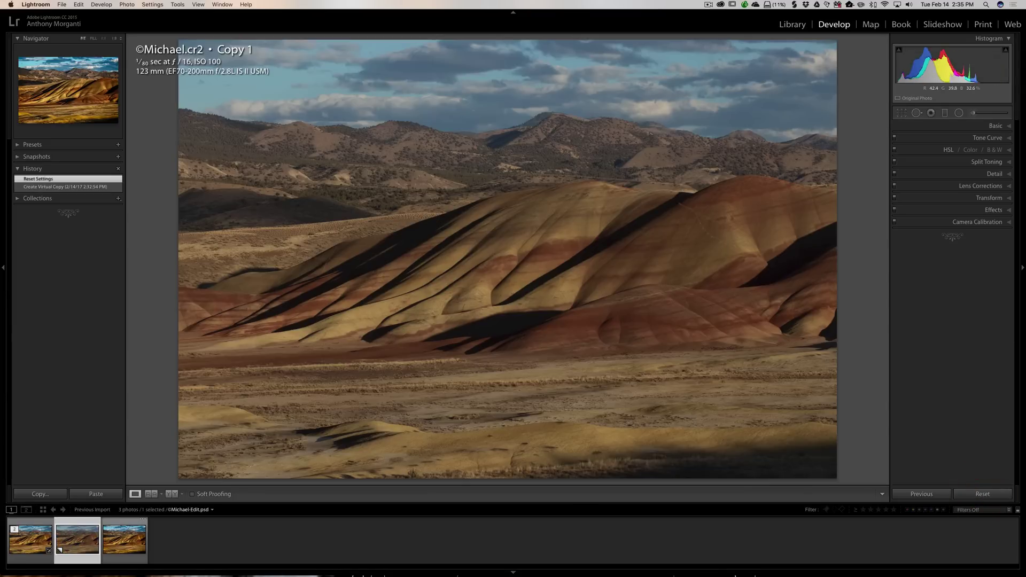
Compare the Lightroom-edited original with the ON1-edited PSD version at full-photo view.
click(21, 553)
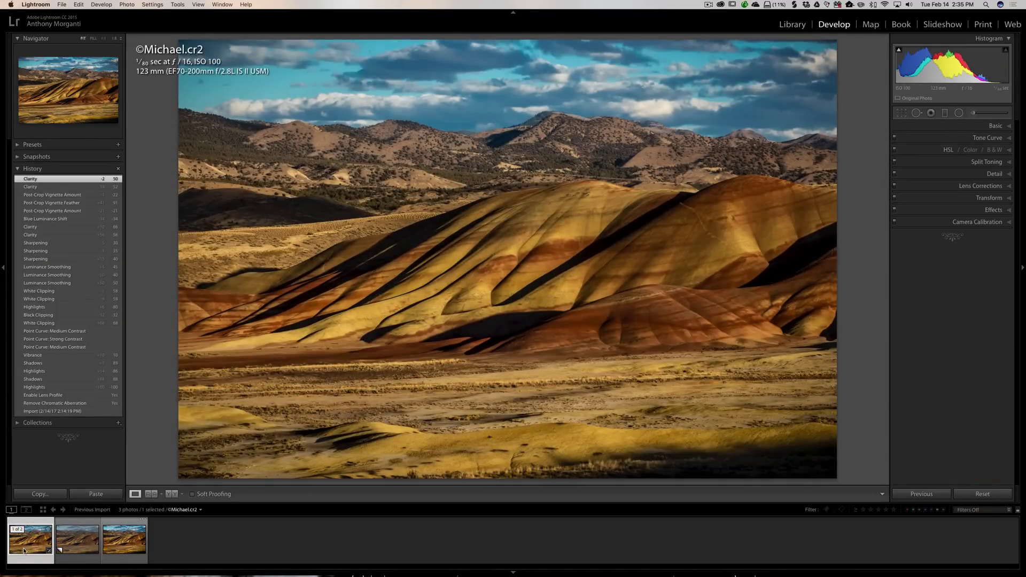
key(Right)
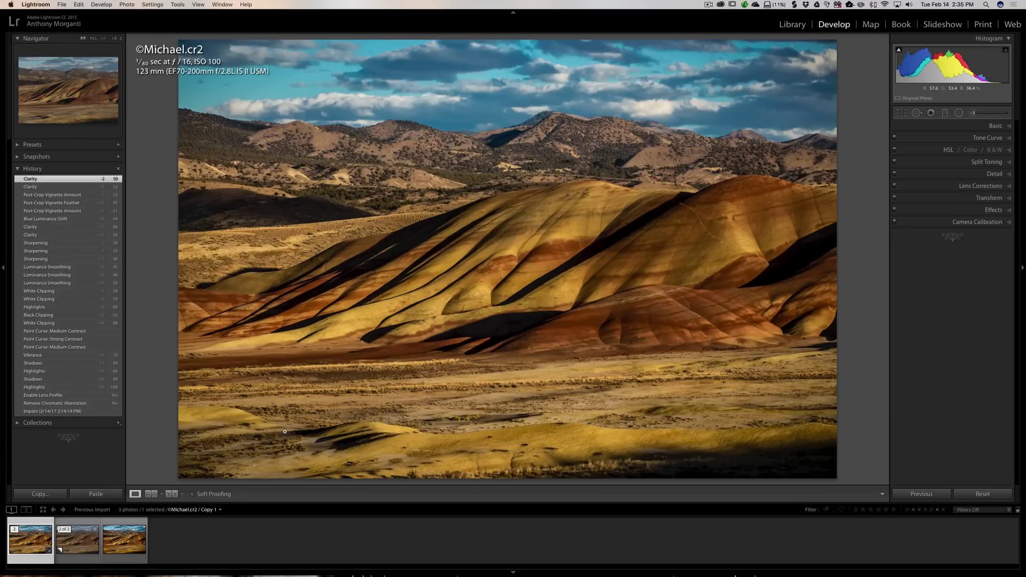
click(122, 543)
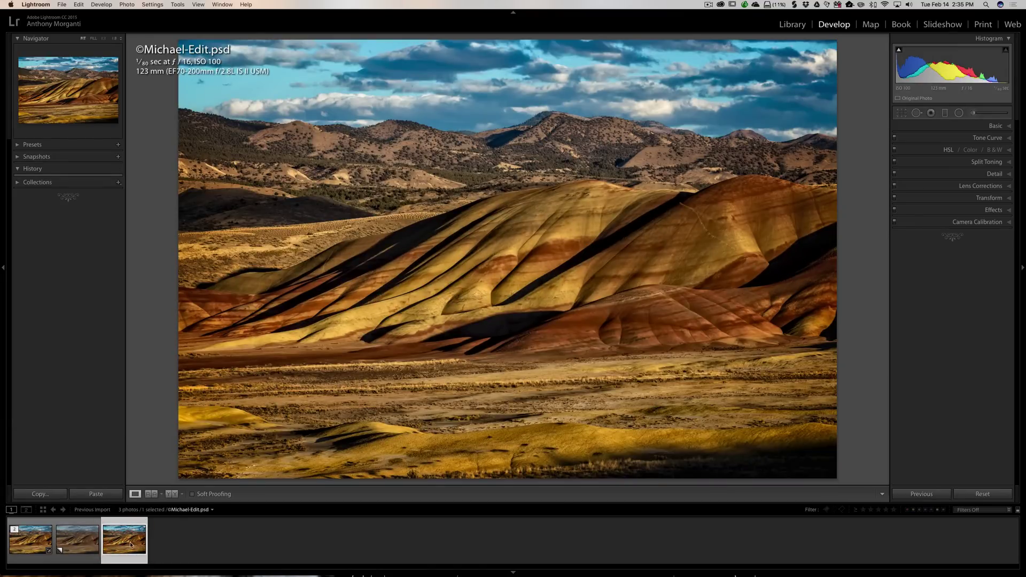
click(32, 546)
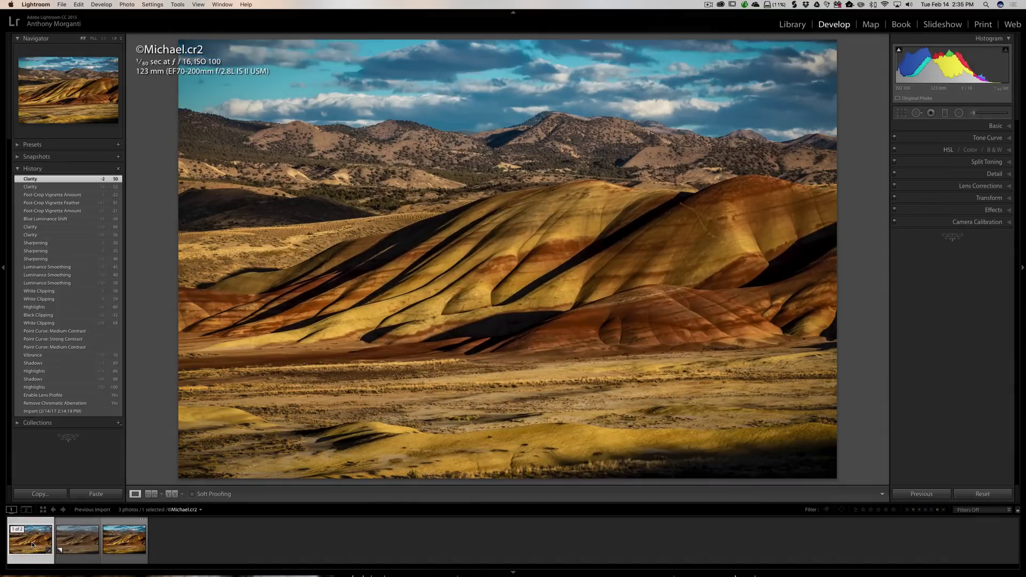
View the ON1-edited PSD and the Lightroom-edited original alternately, ending on the original.
click(126, 545)
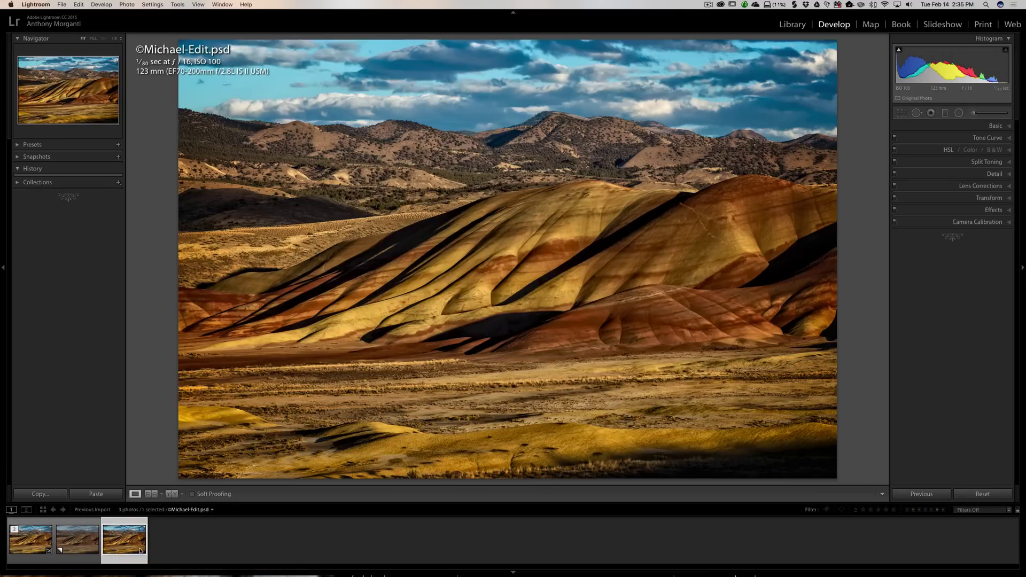
click(34, 544)
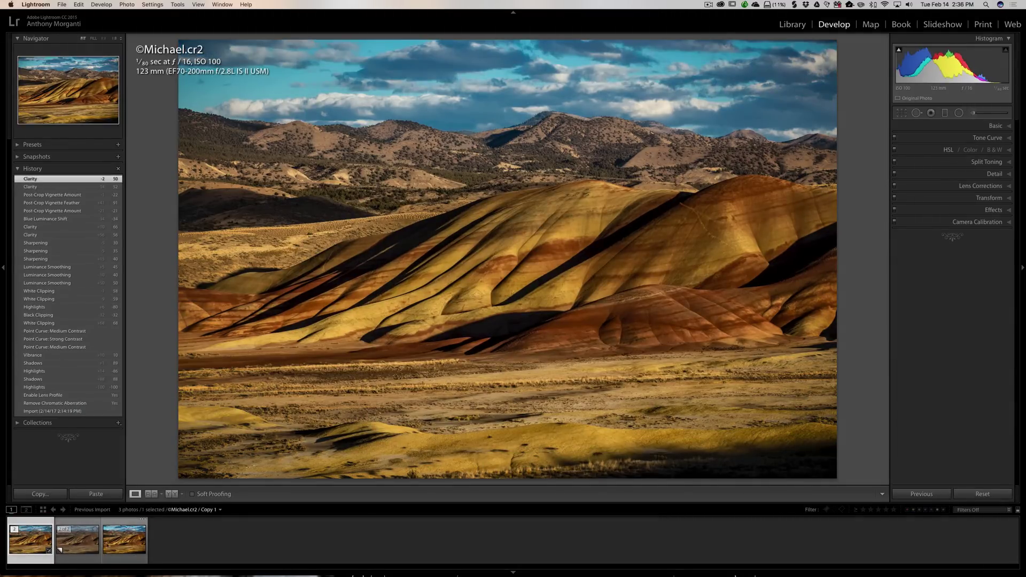
click(118, 545)
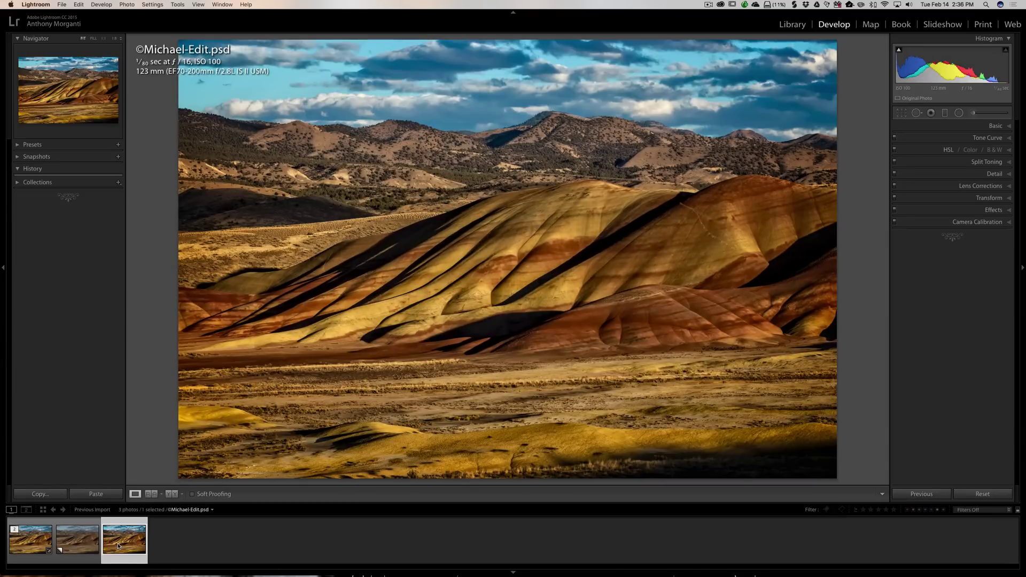
click(34, 540)
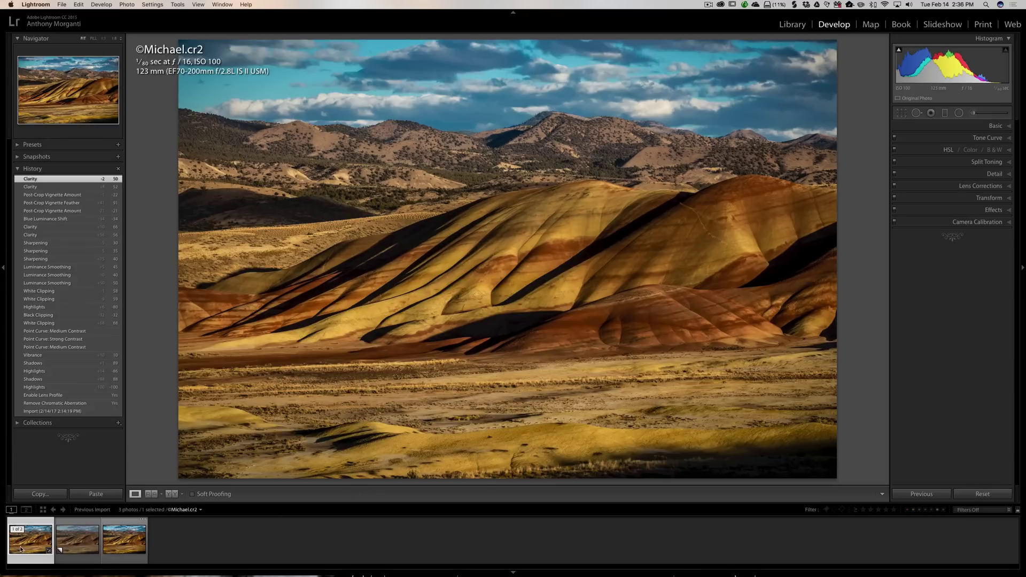
Examine the Basic and Detail adjustments of the Lightroom-edited original, collapsing each group again.
click(996, 126)
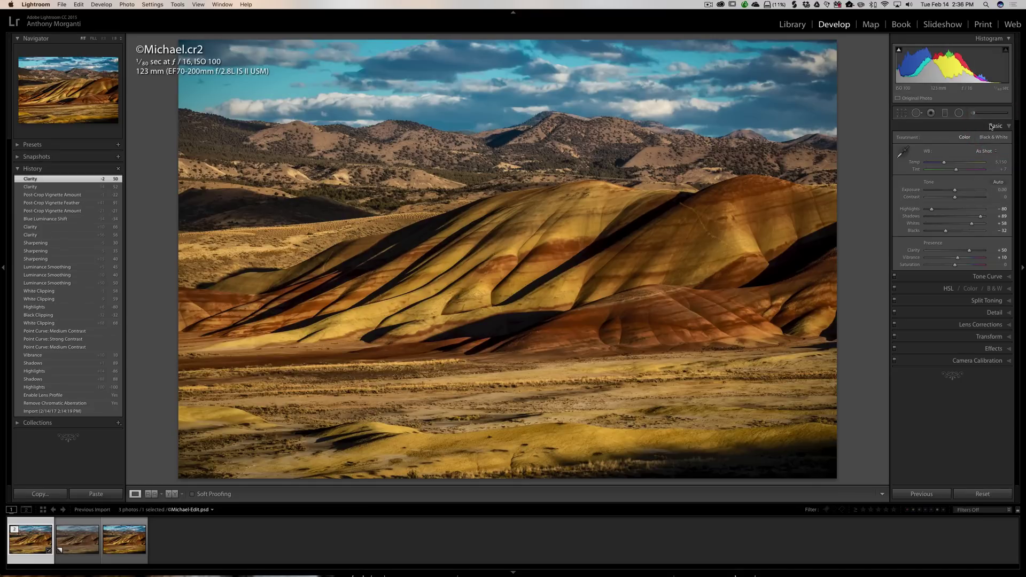
click(991, 127)
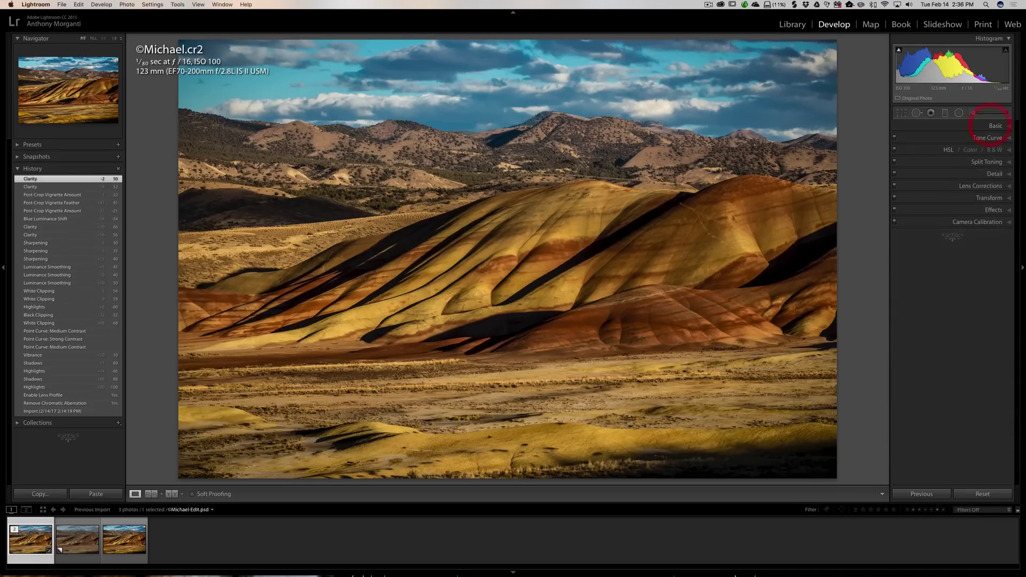
click(995, 173)
click(994, 174)
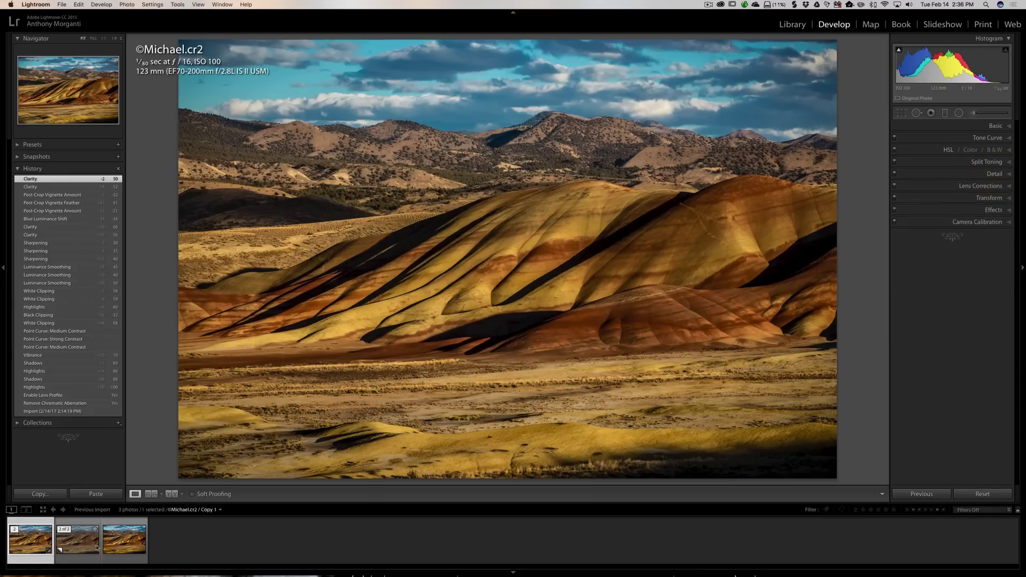
Compare the Lightroom-edited original with the ON1-edited PSD again, finishing on the PSD.
click(22, 544)
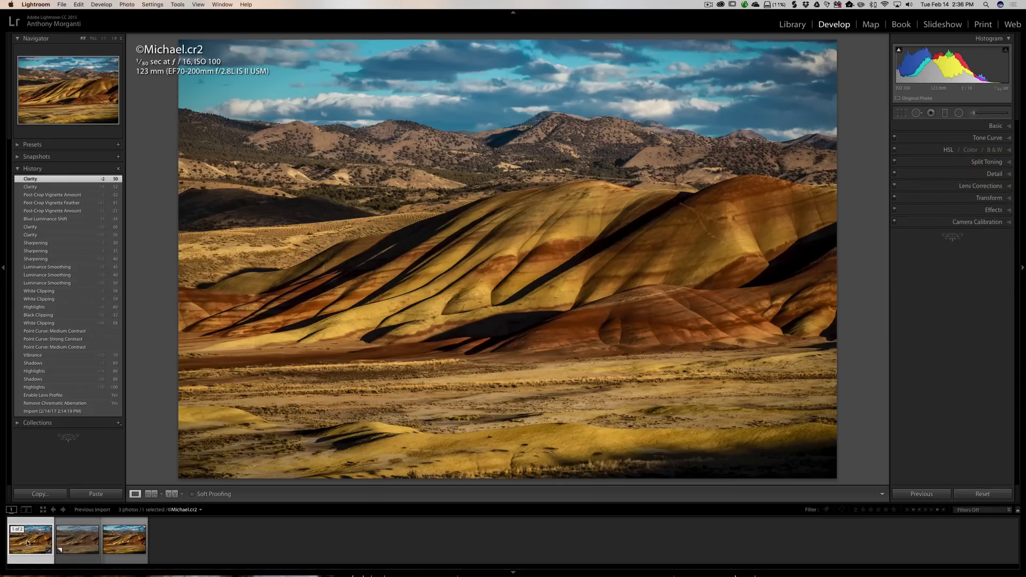
click(78, 539)
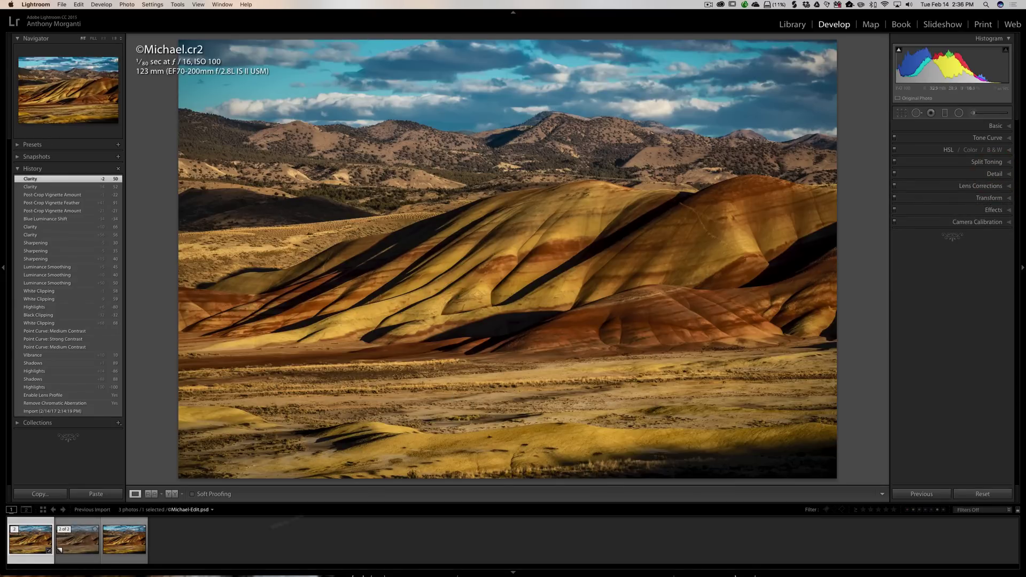
click(122, 544)
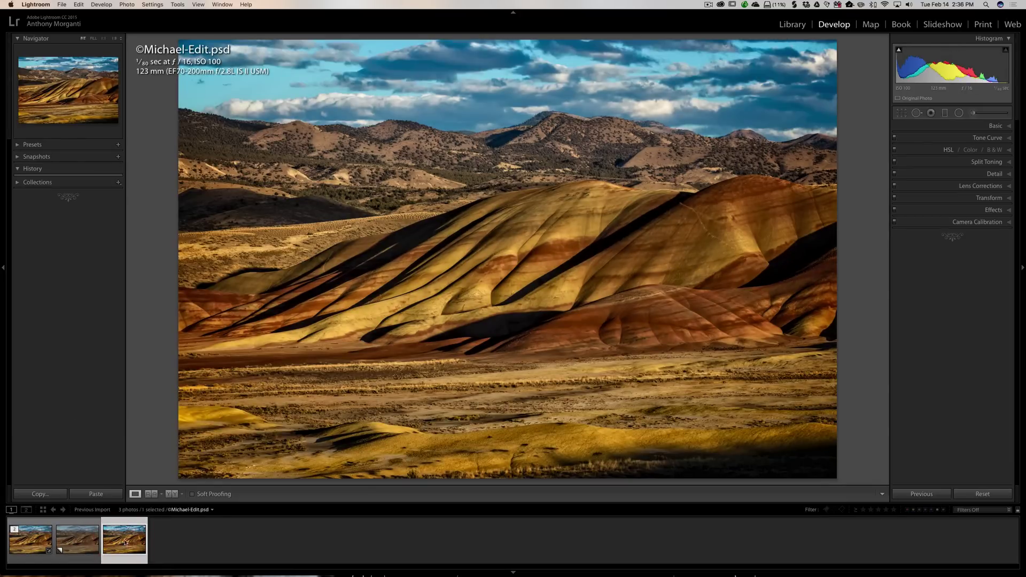
click(33, 545)
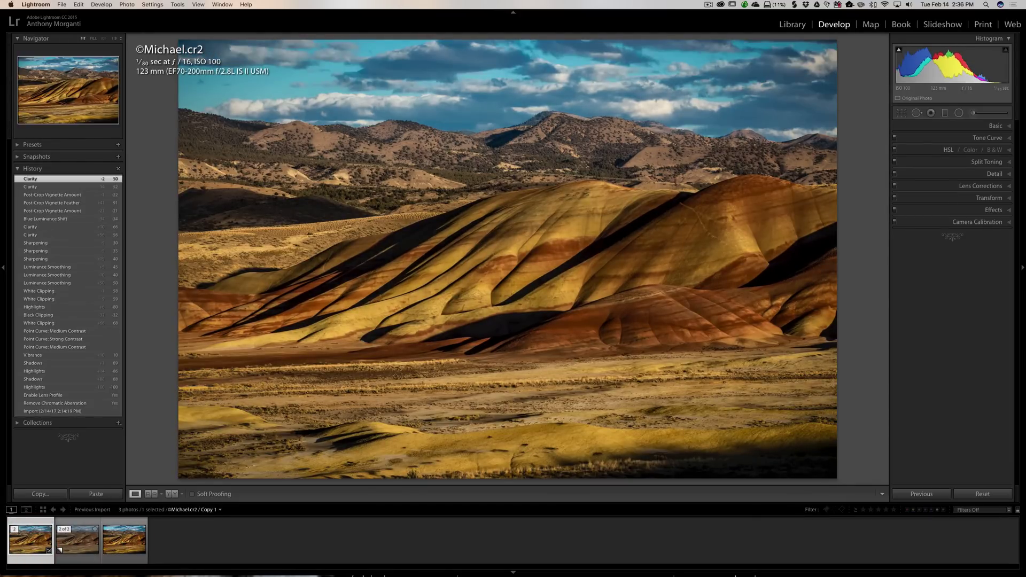
click(123, 543)
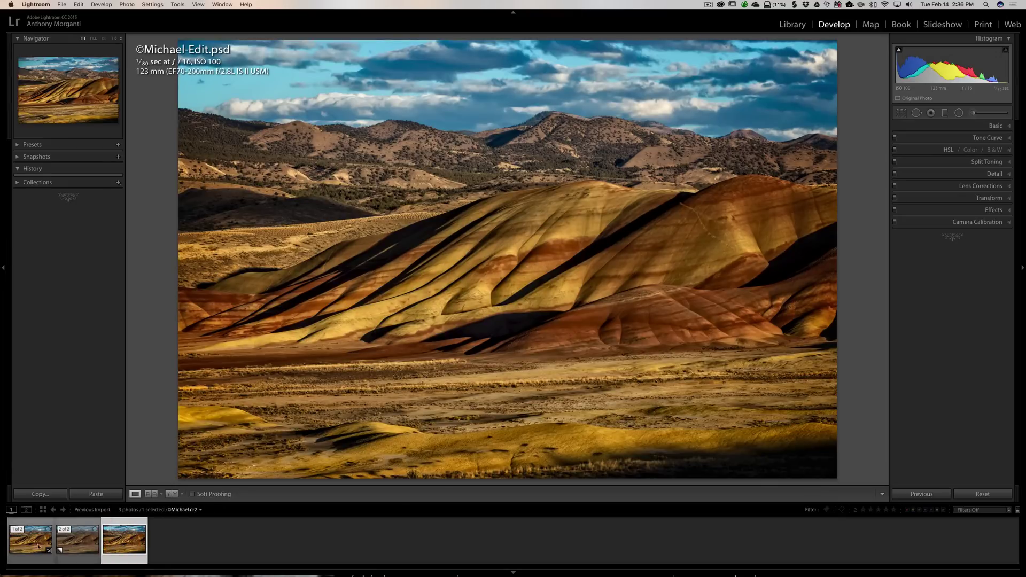
click(31, 543)
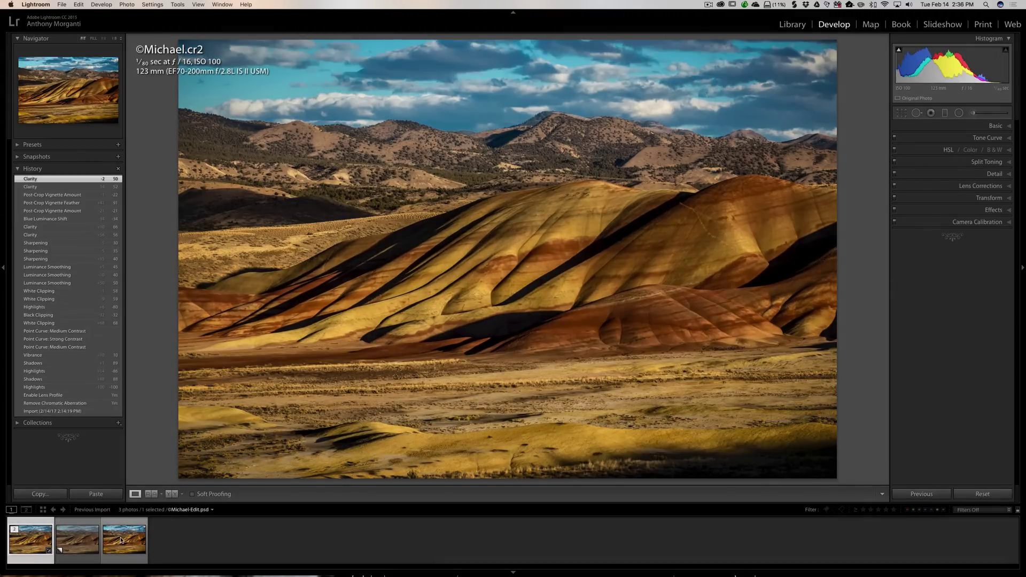
click(121, 541)
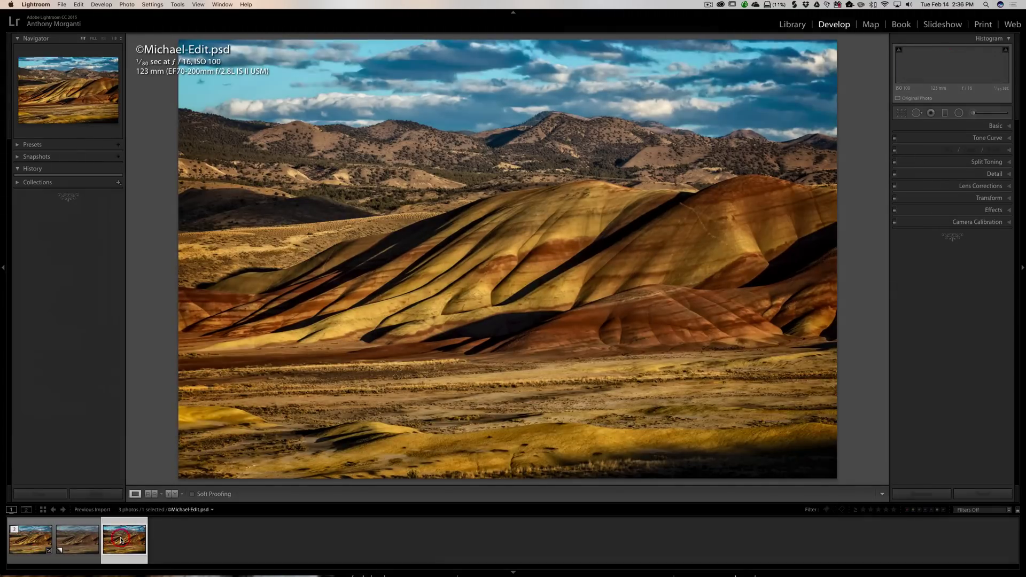
Compare the Lightroom-edited original with the unedited virtual copy and return to the original.
click(36, 541)
key(Right)
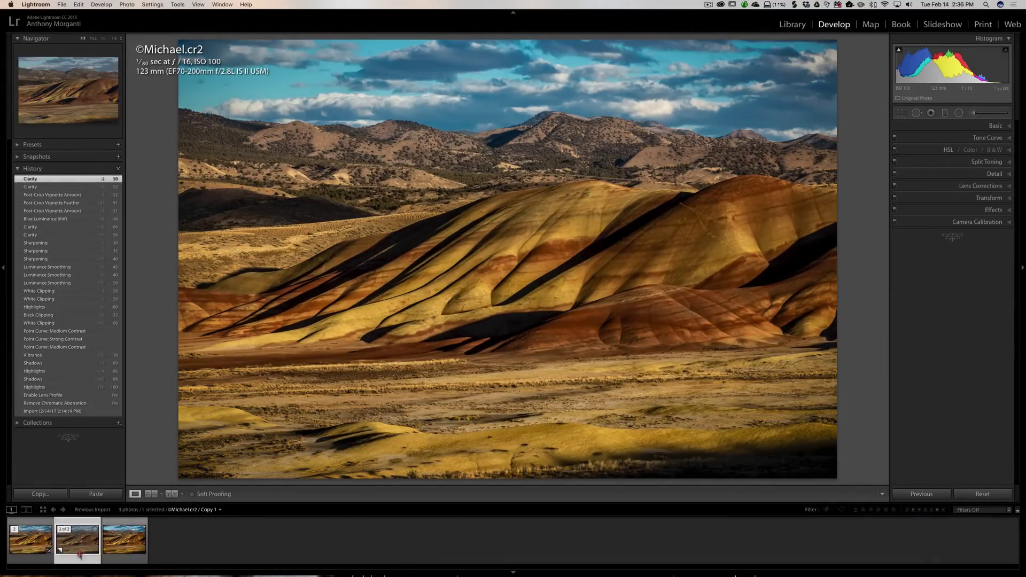
click(28, 551)
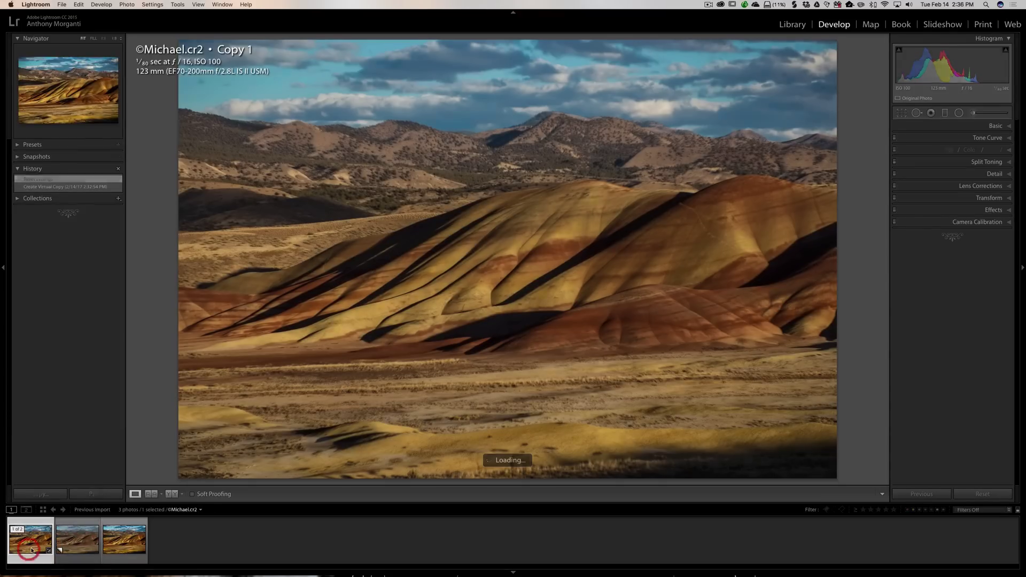